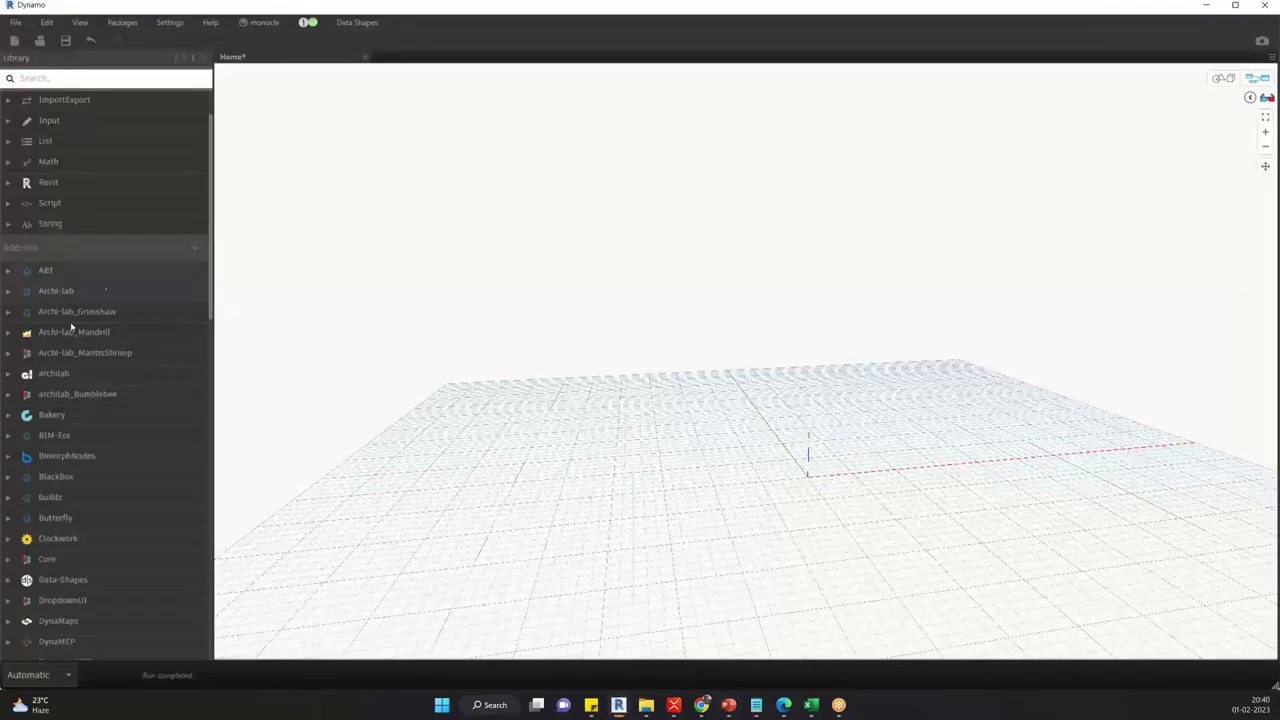
Close the open Home workspace and create a new blank one.
scroll(86, 486, "down", 5)
scroll(156, 176, "up", 1)
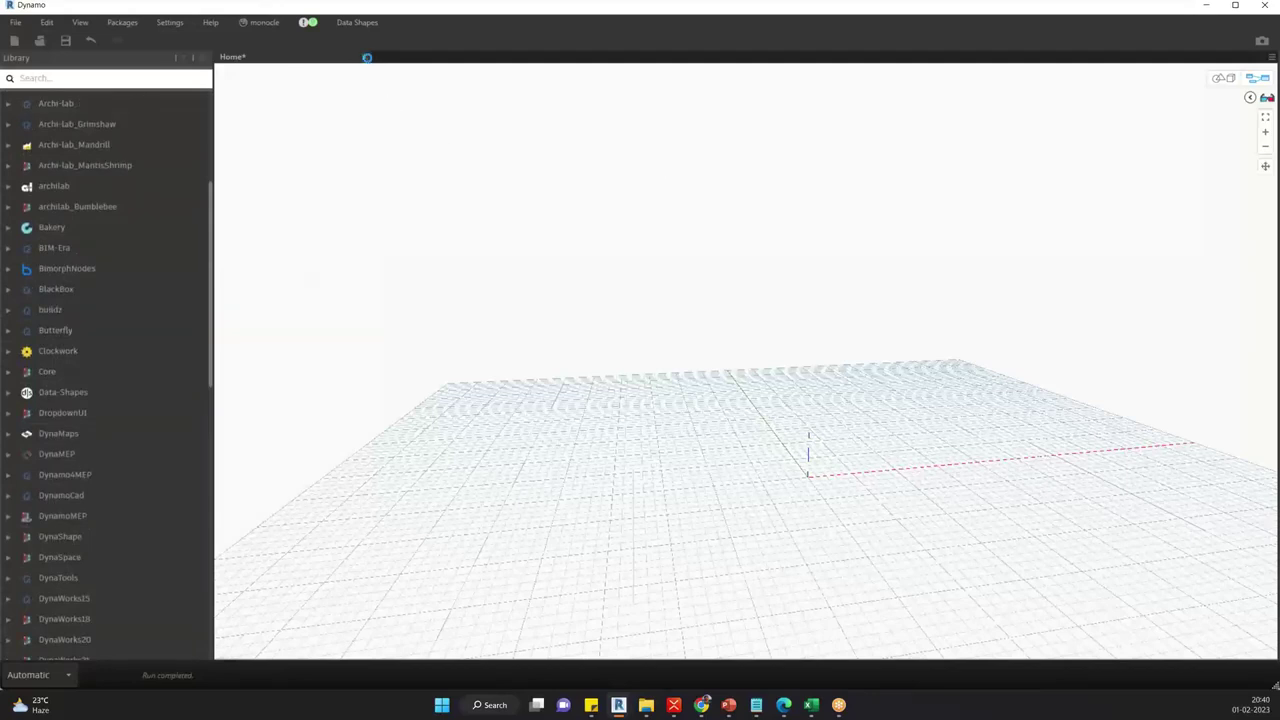
left_click(670, 379)
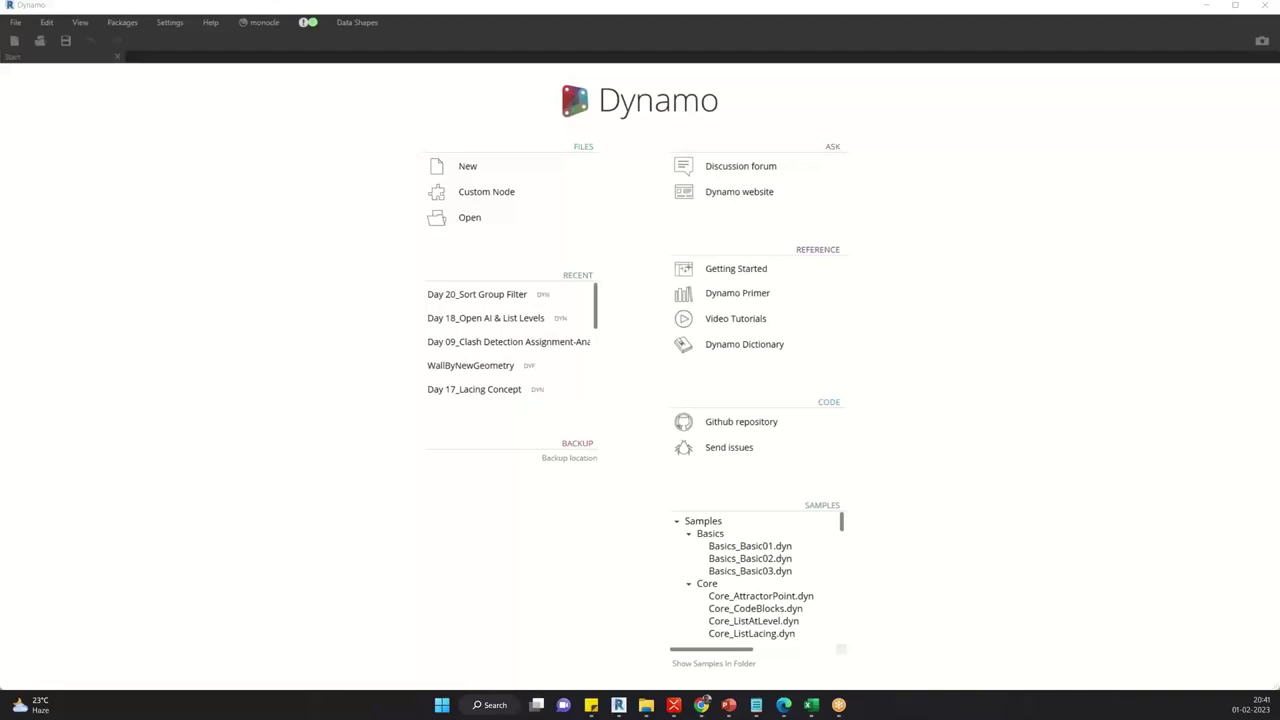
left_click(509, 167)
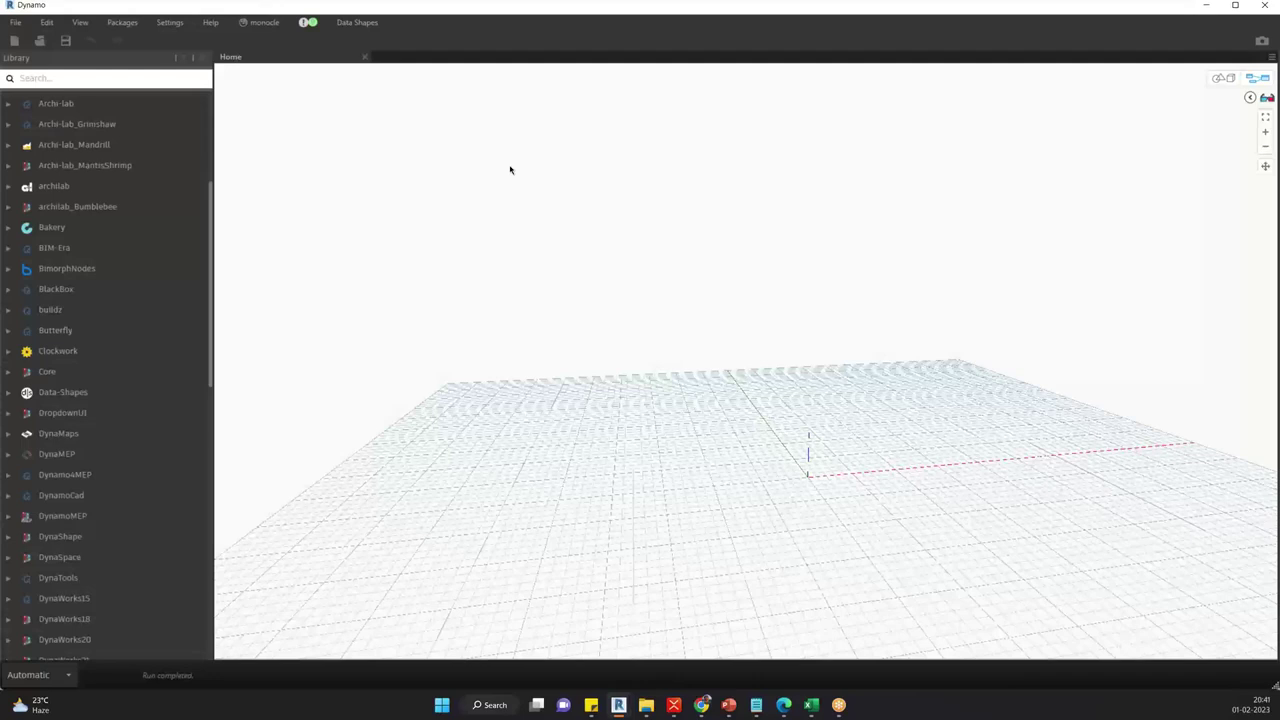
left_click(364, 57)
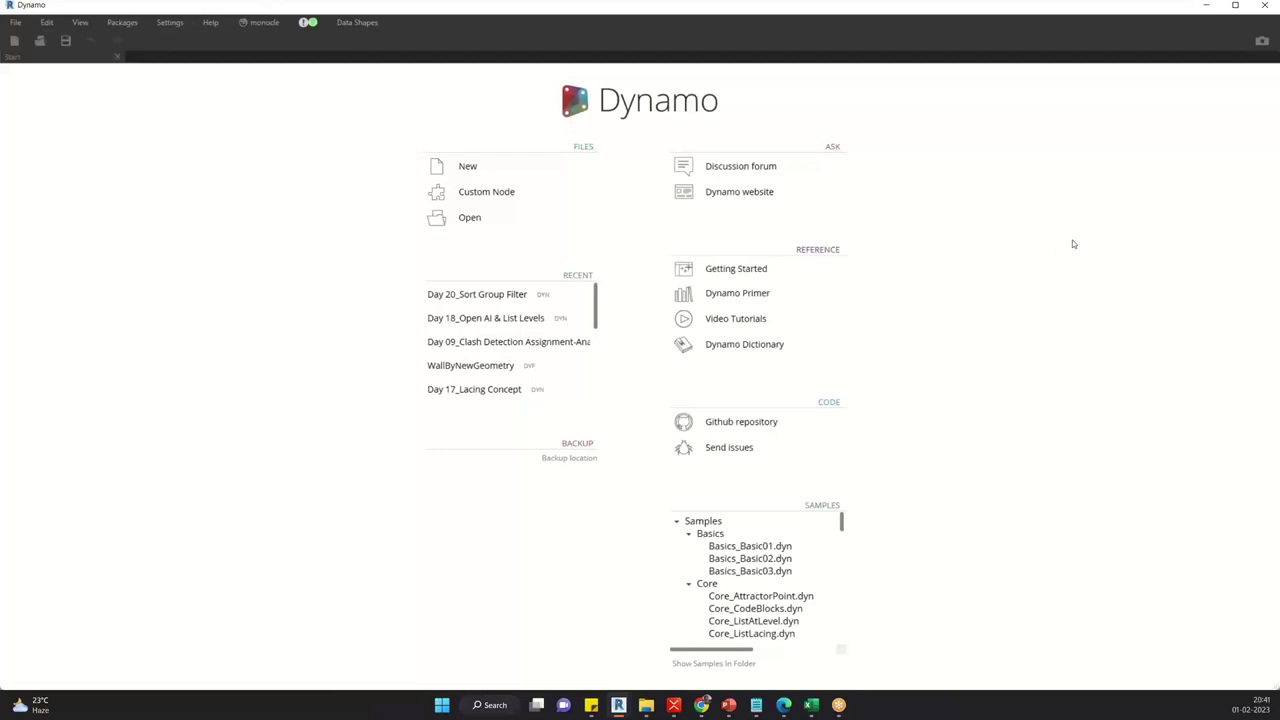
left_click(505, 171)
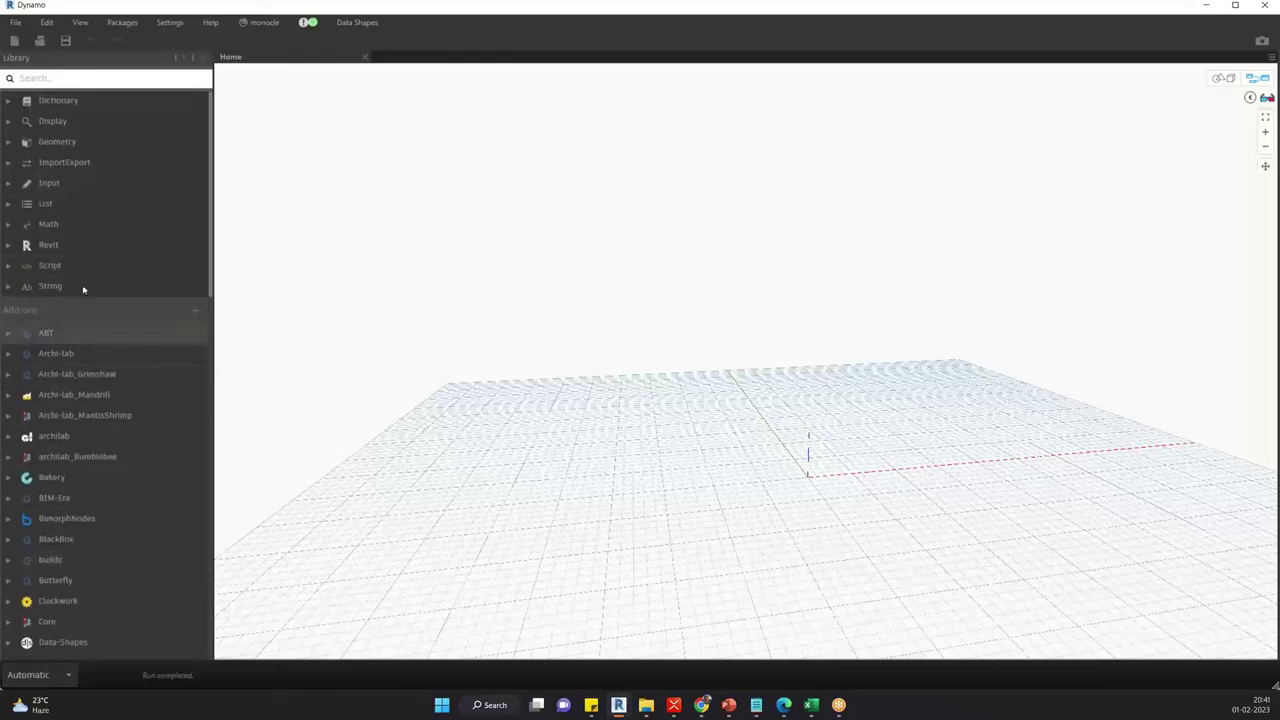
left_click(108, 77)
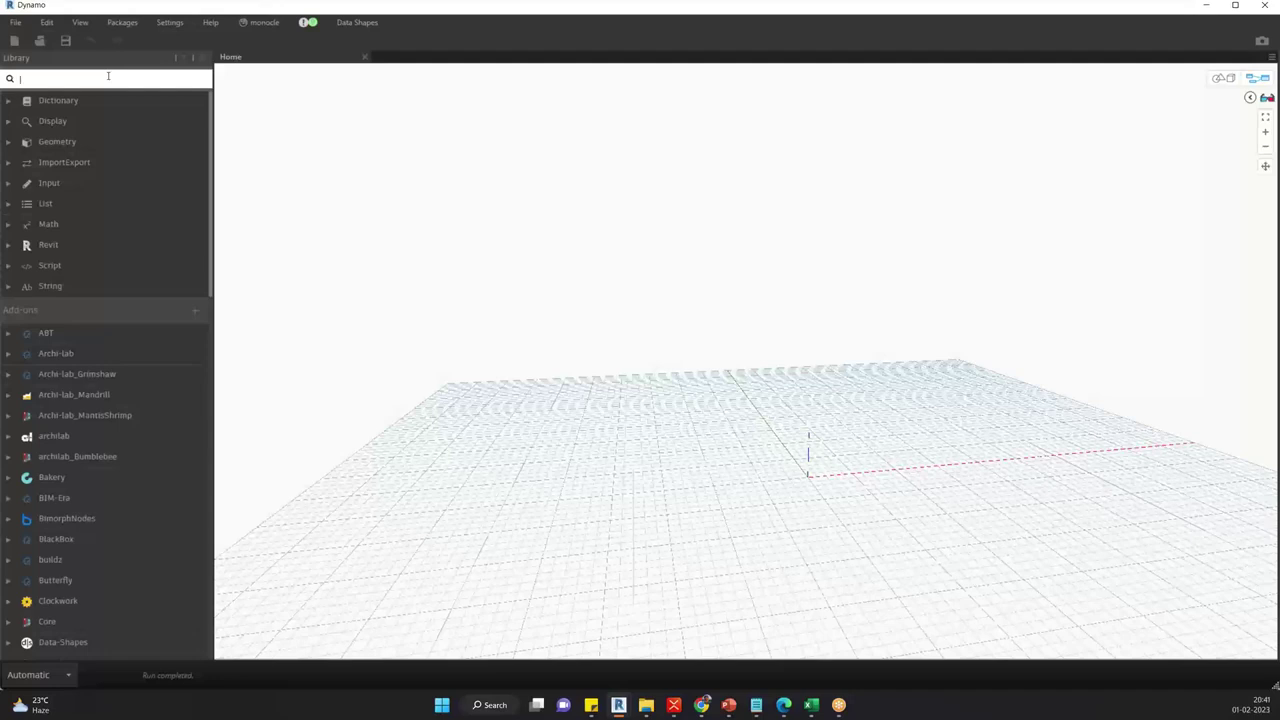
left_click(108, 77)
Place a code block on the empty canvas containing "a = 10;".
double_click(565, 279)
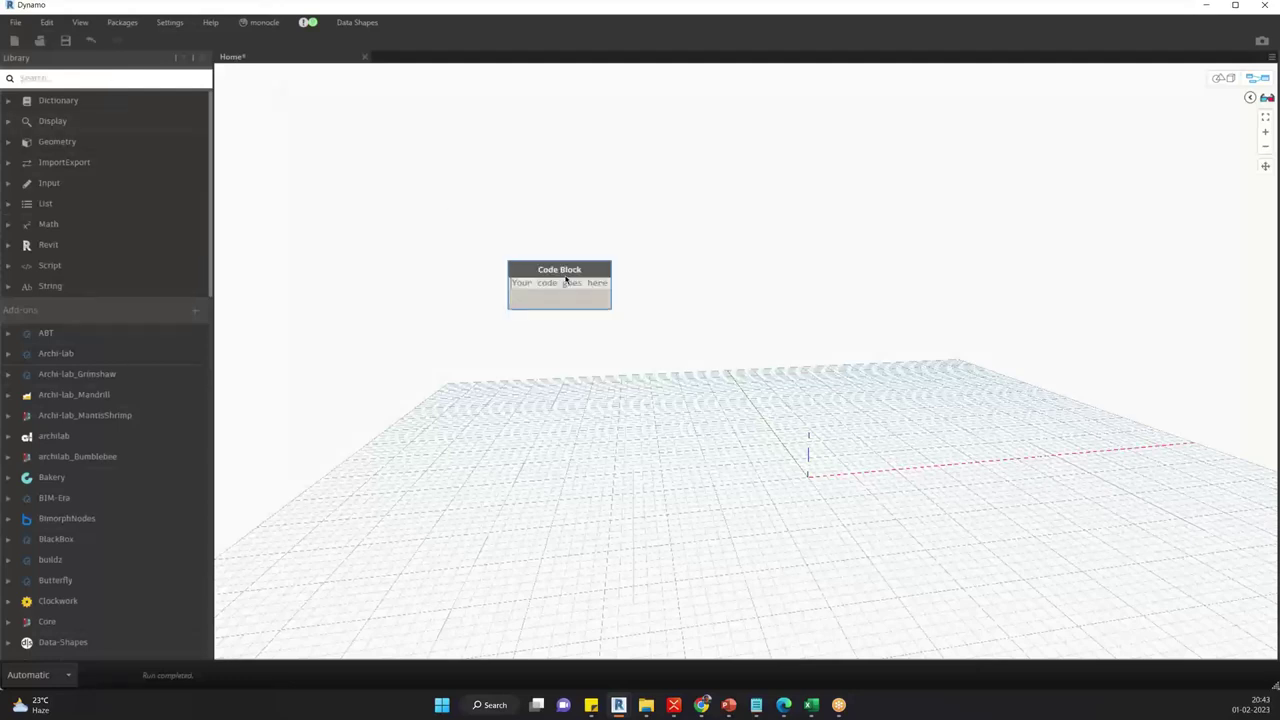
type("a =")
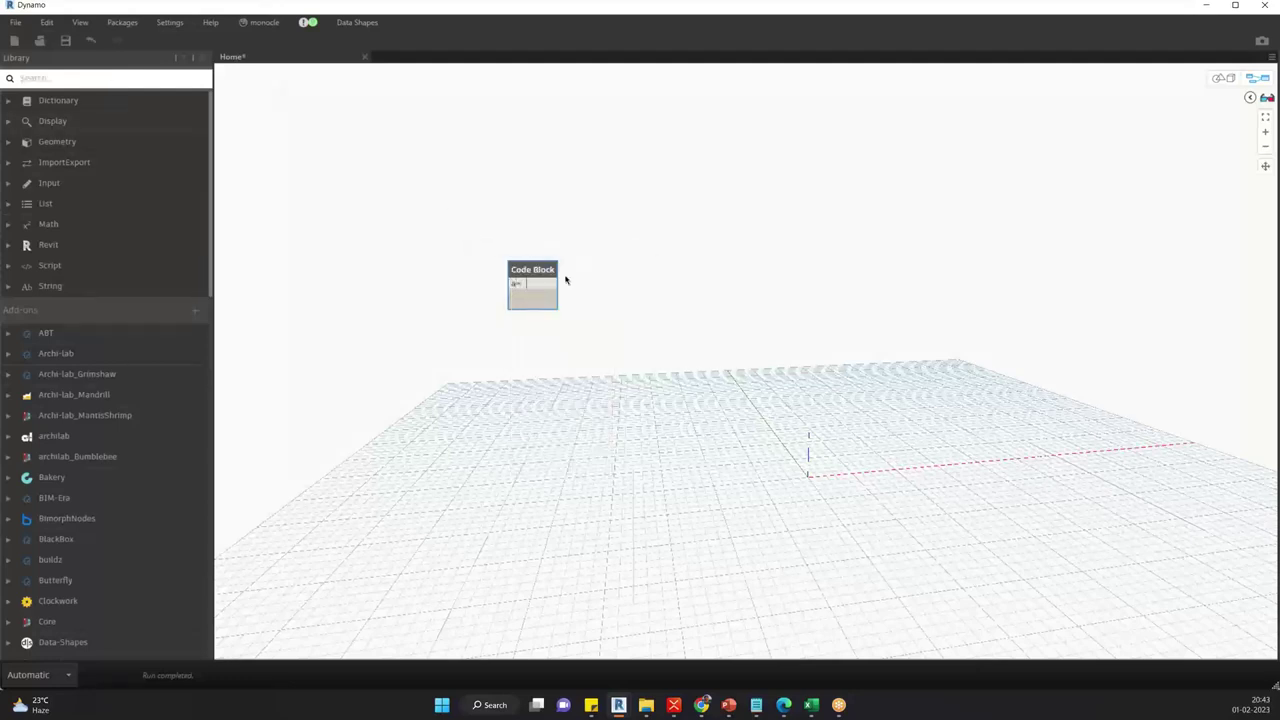
type(" 10;")
left_click(600, 299)
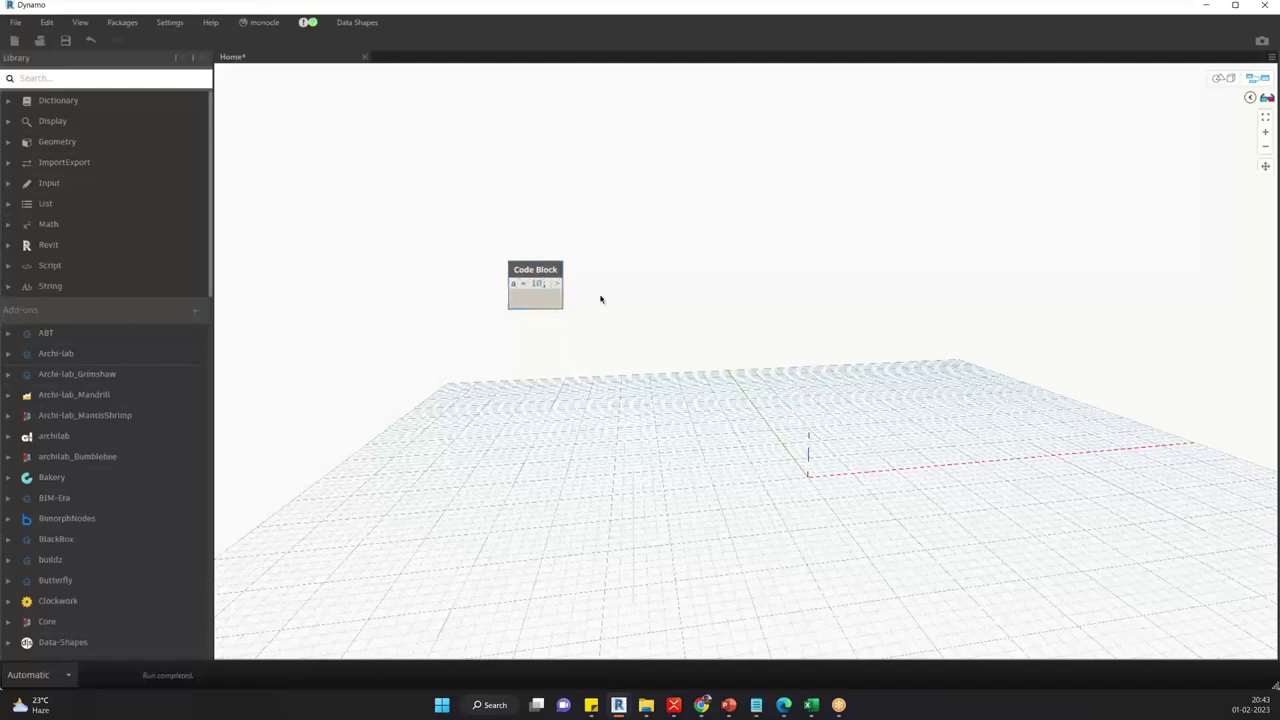
Select the code block on the canvas and delete it.
scroll(486, 223, "up", 3)
left_click_drag(452, 220, 777, 418)
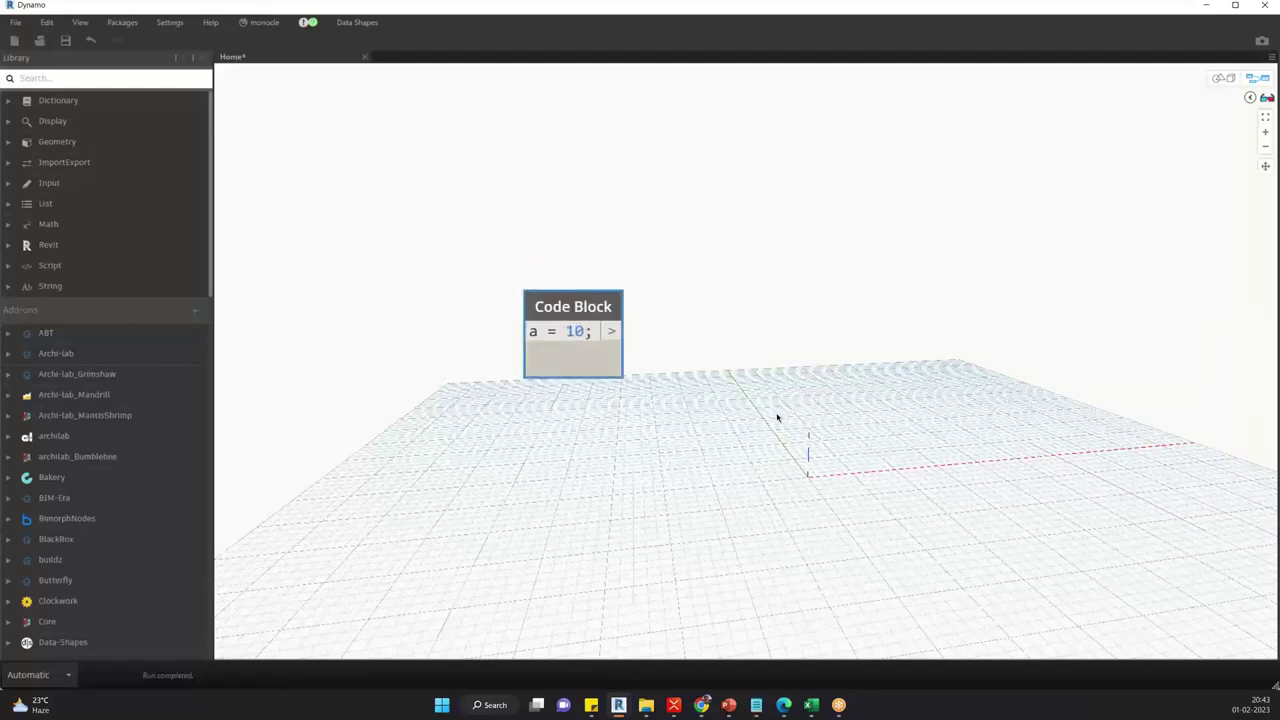
left_click_drag(725, 222, 491, 421)
key("Delete")
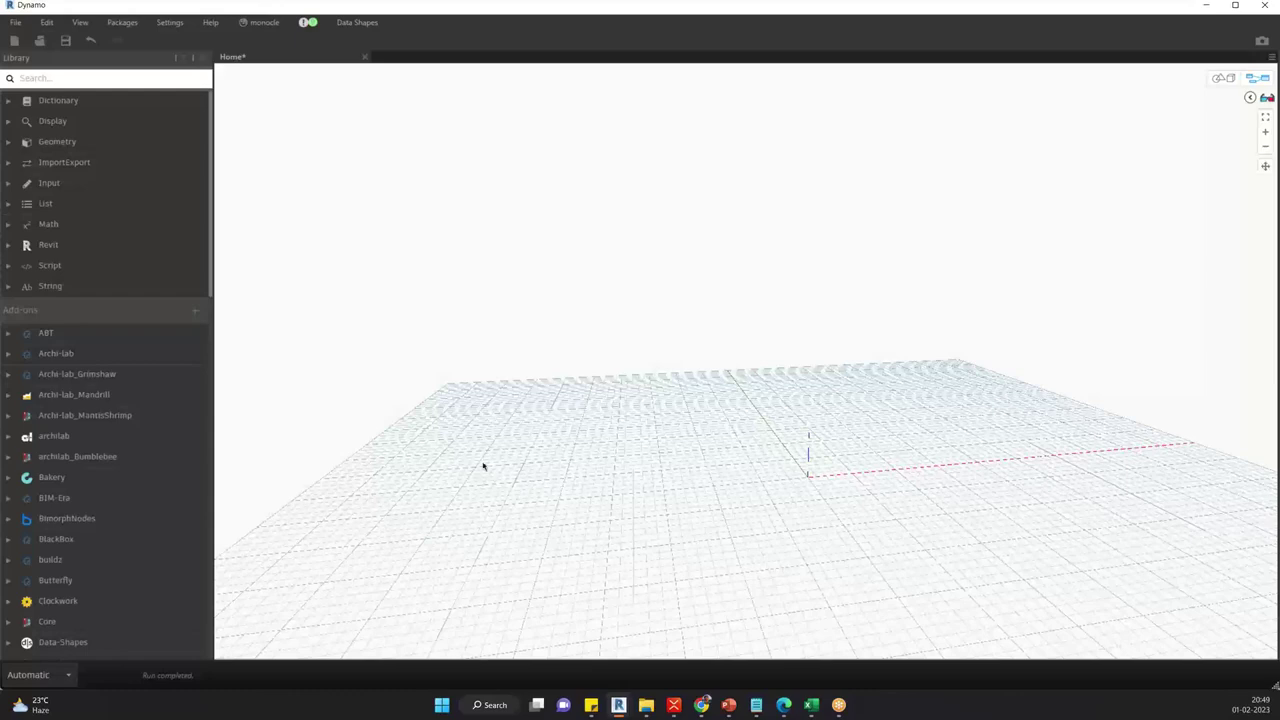
Switch to the Dynamo Packages window in Chrome and open bimera.in in a new tab.
mouse_move(701, 704)
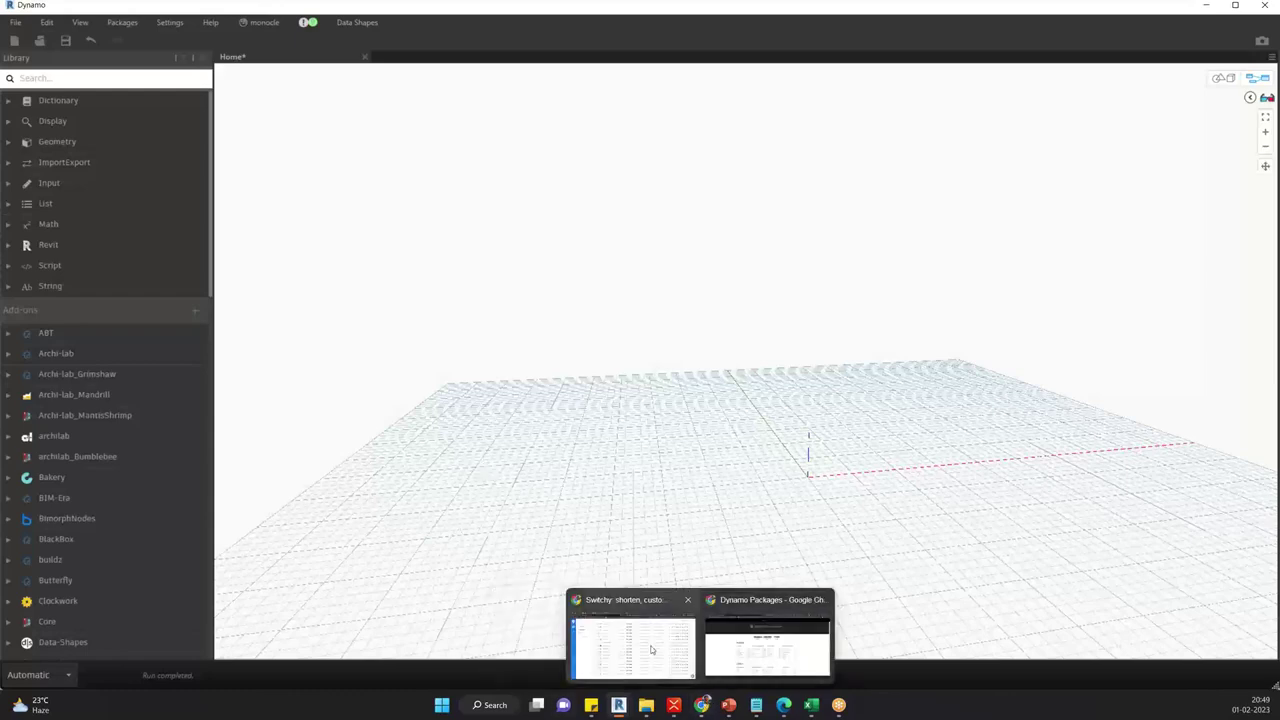
left_click(725, 666)
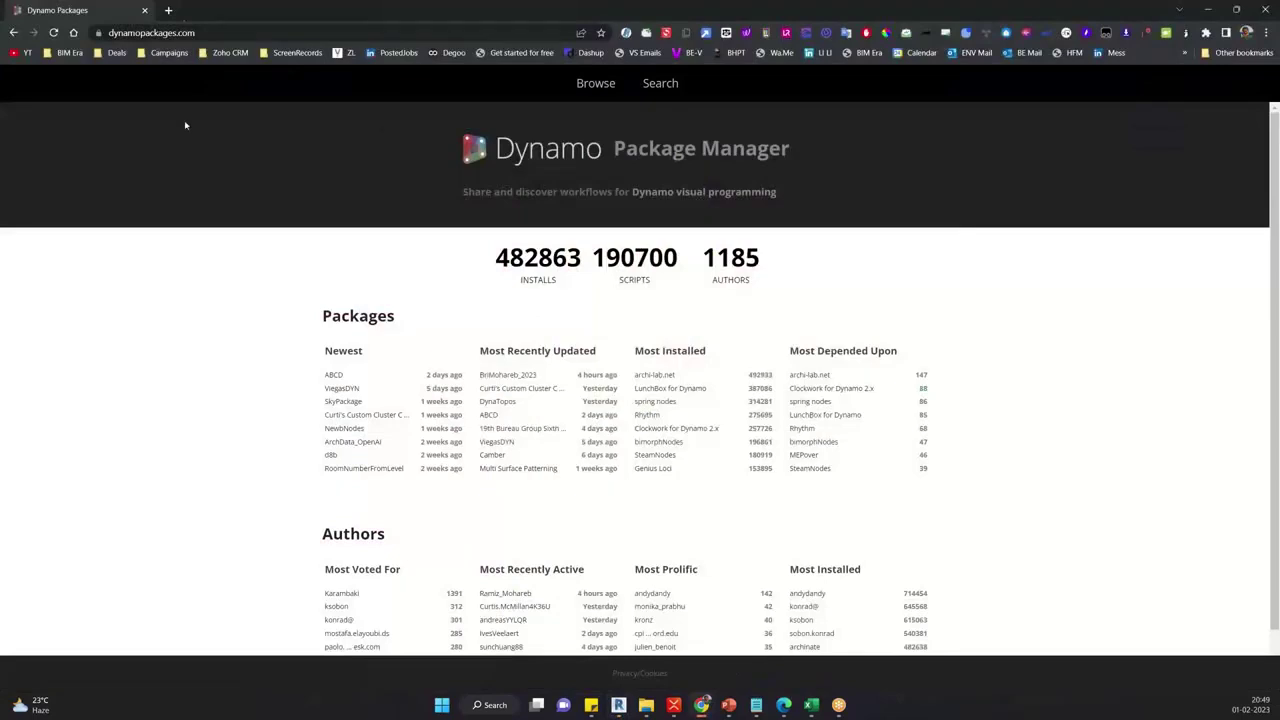
left_click(168, 10)
type("bimera.in")
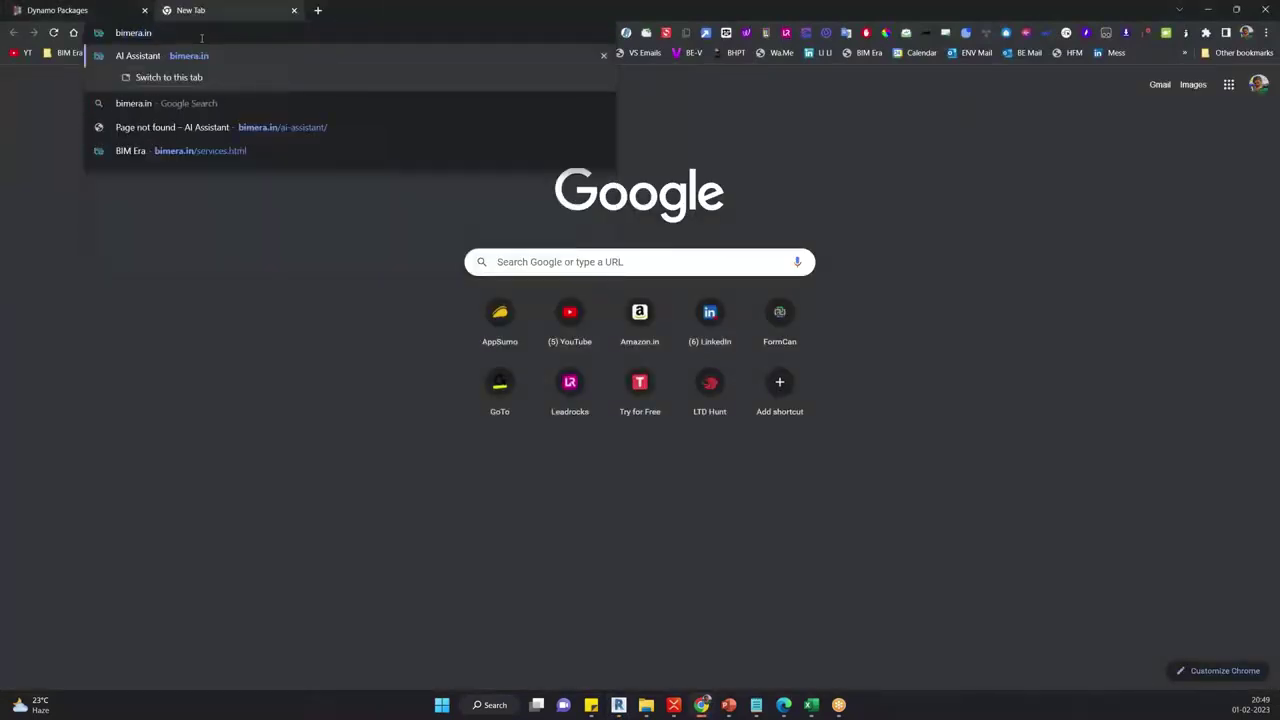
key("Return")
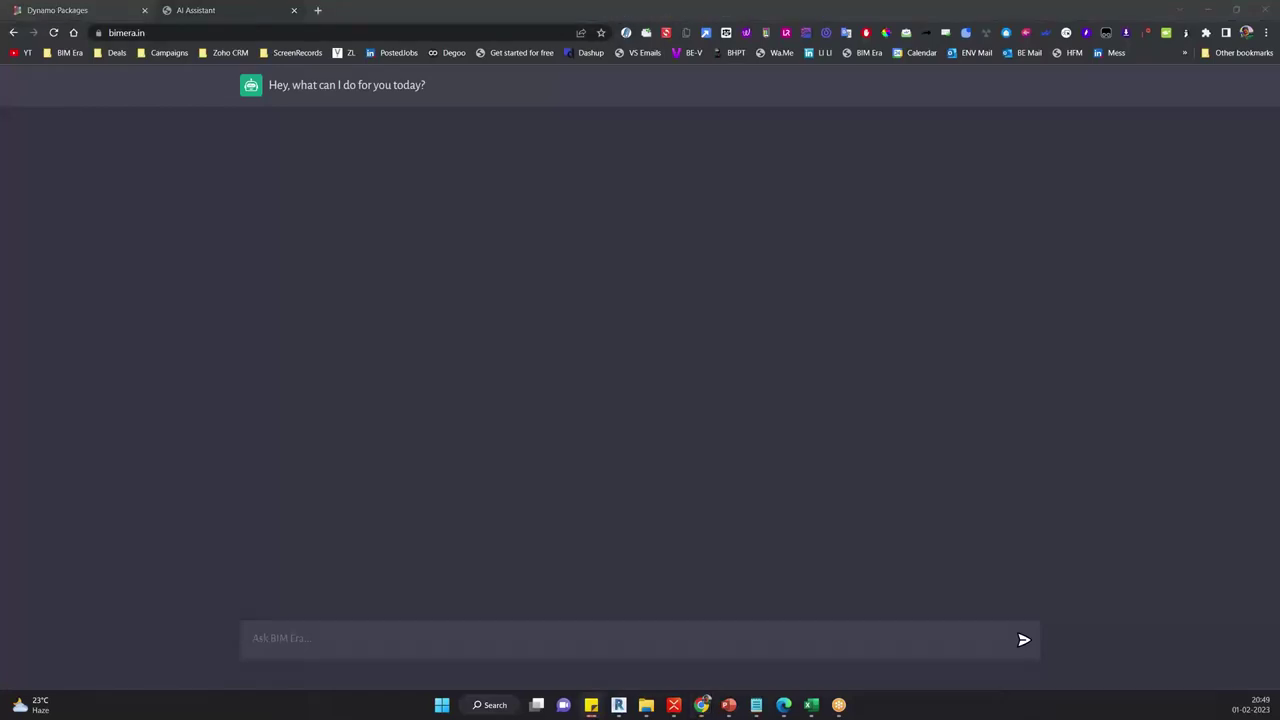
Ask the BIM Era AI assistant "what are the concepts we have in revit dynamo?".
left_click(728, 638)
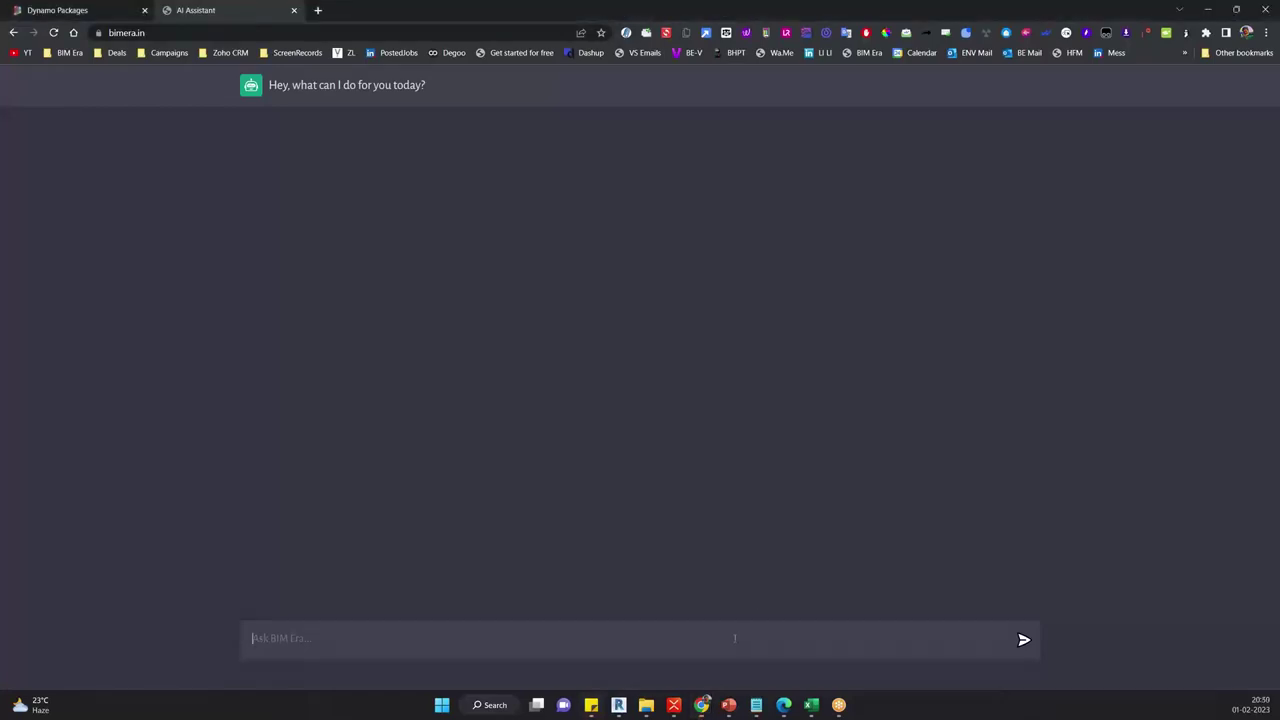
type("what are the")
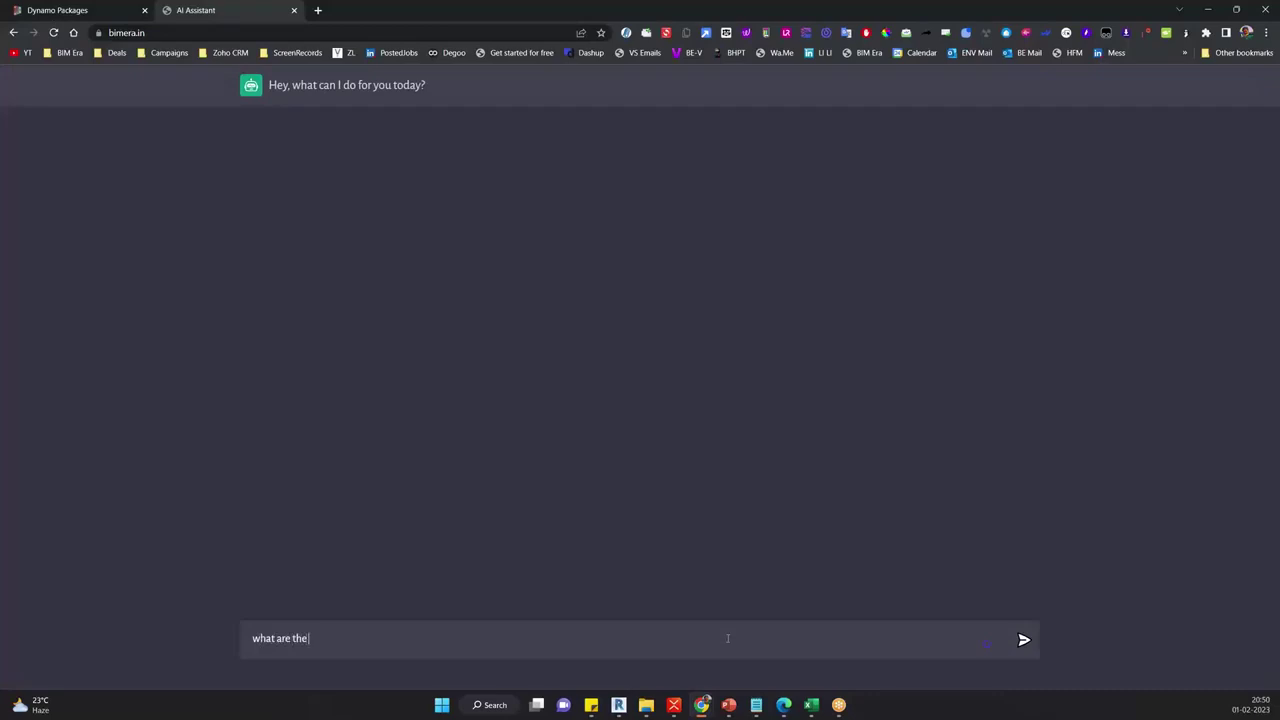
type(" concepts we have in revit dynamo?")
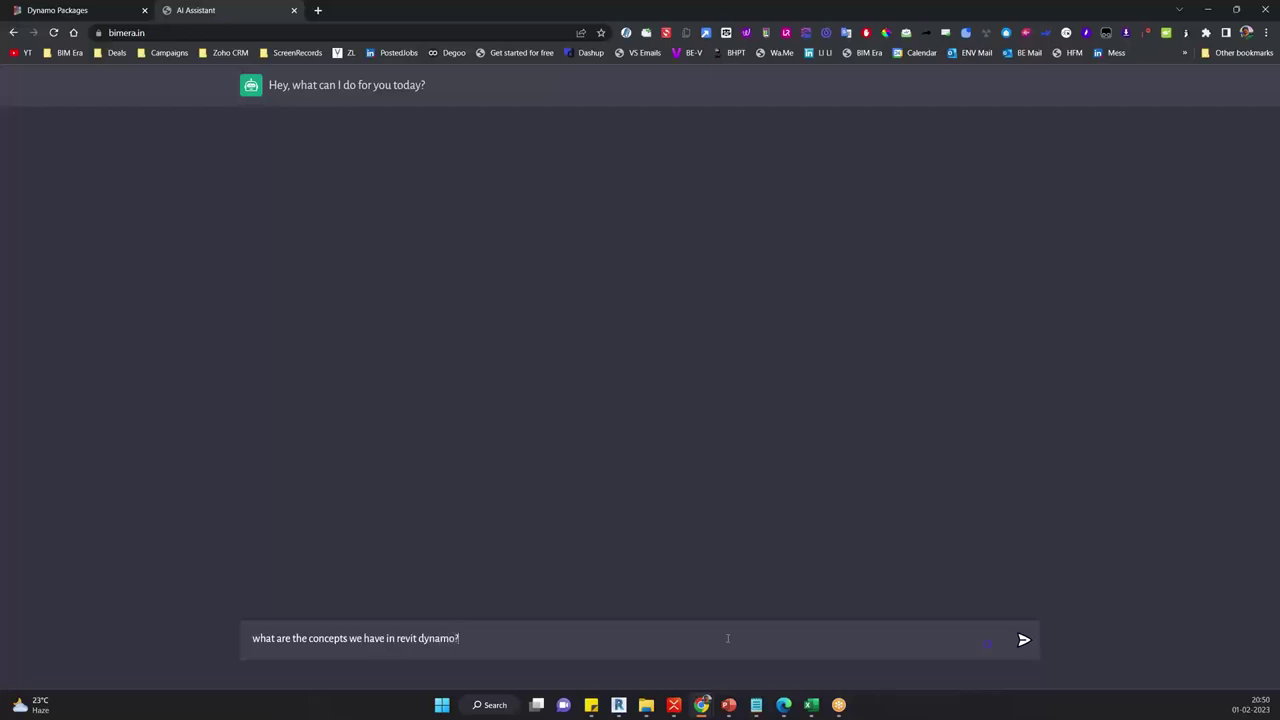
key("Return")
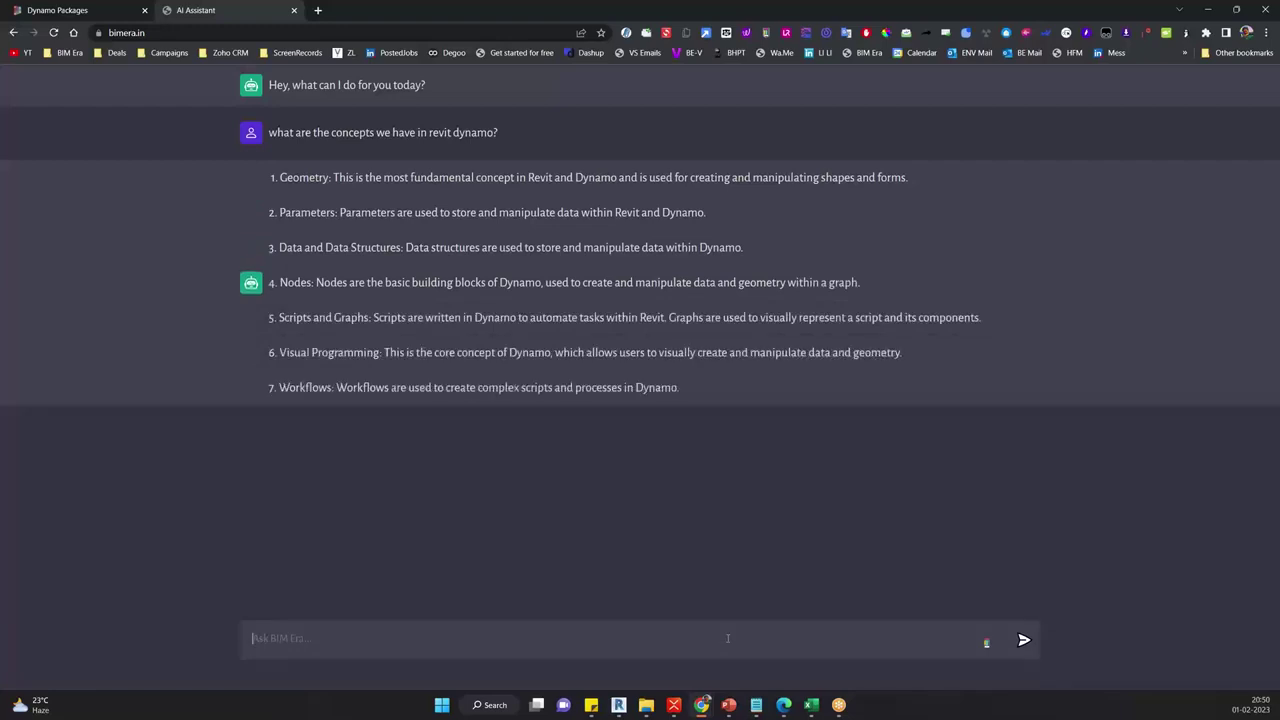
Ask the AI assistant to "write a revit python code to get the element id".
type("write a python code to get the elemn")
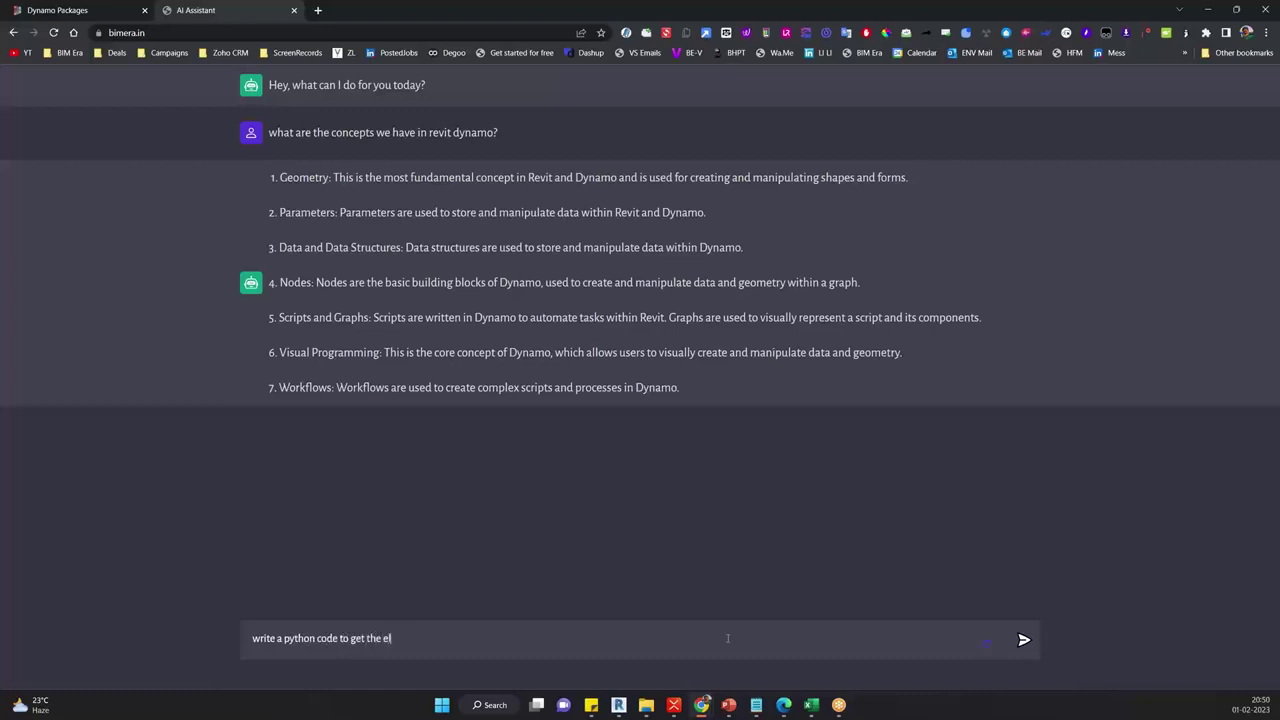
key("BackSpace")
key("BackSpace")
type("mtn")
key("BackSpace")
key("BackSpace")
key("BackSpace")
type("ment id")
type("vit")
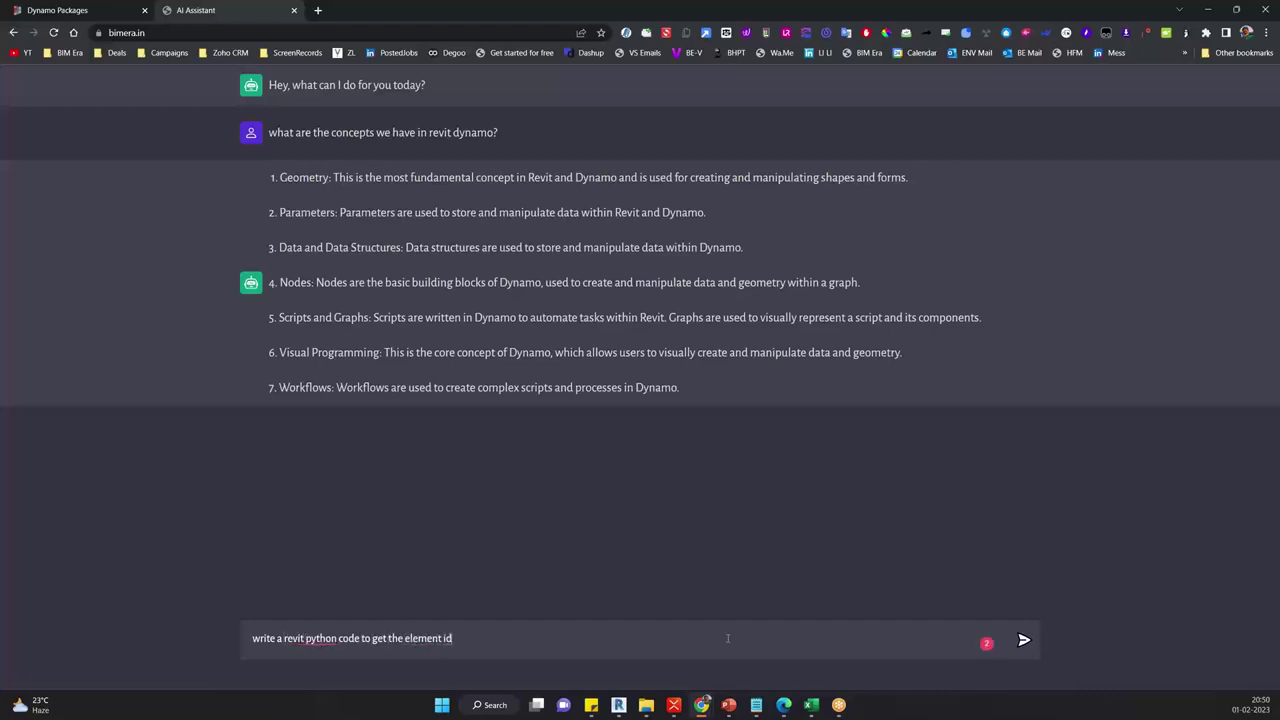
key("Return")
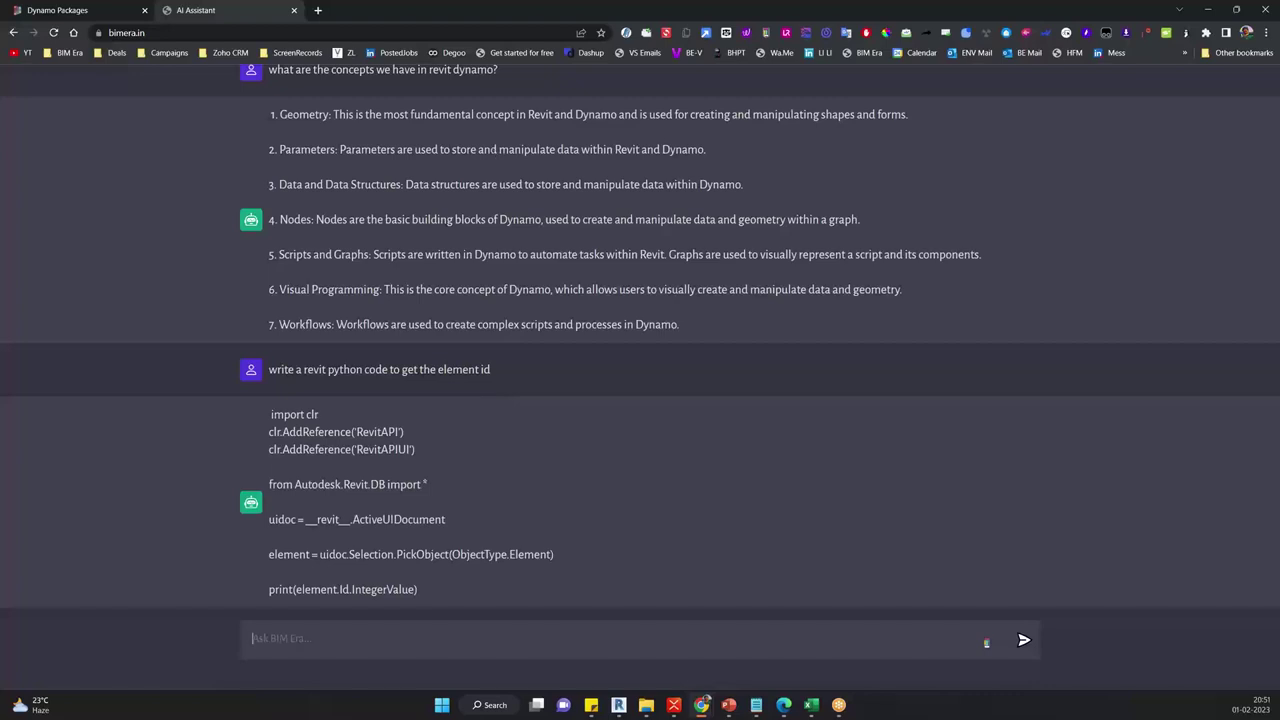
Check the scripts statistic on the Dynamo Packages page and switch back to Dynamo.
left_click(57, 12)
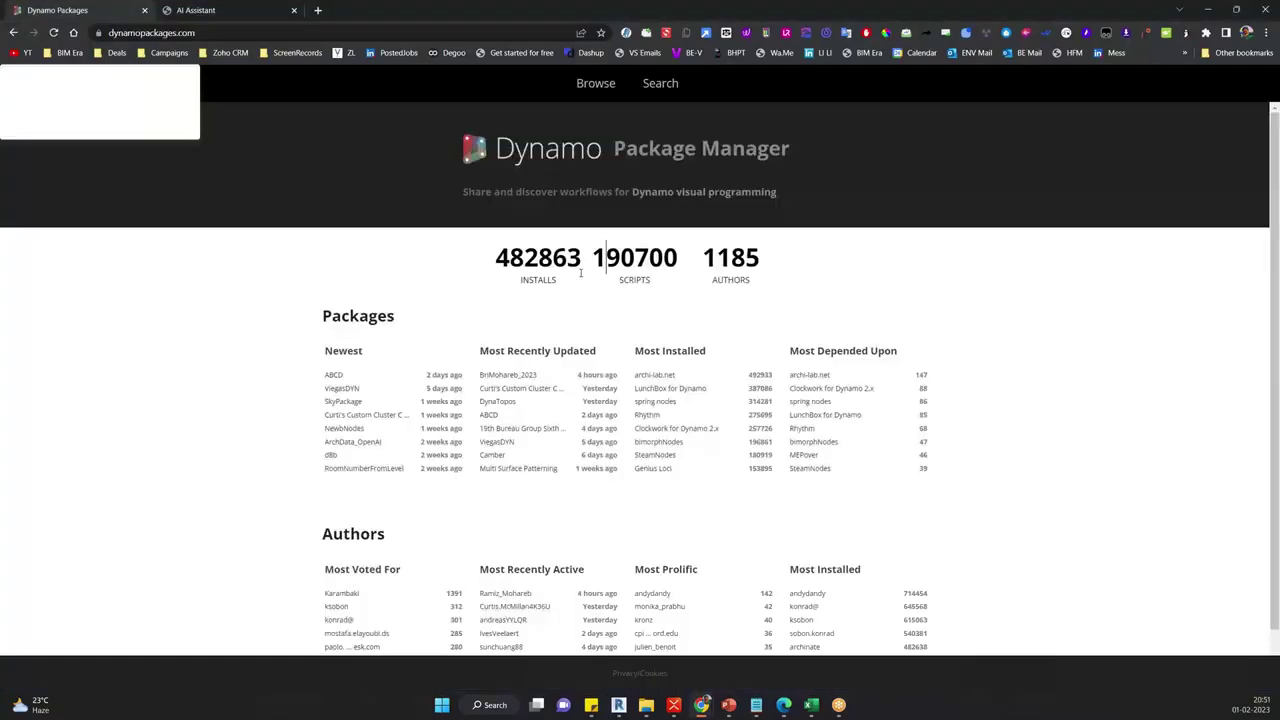
left_click(634, 258)
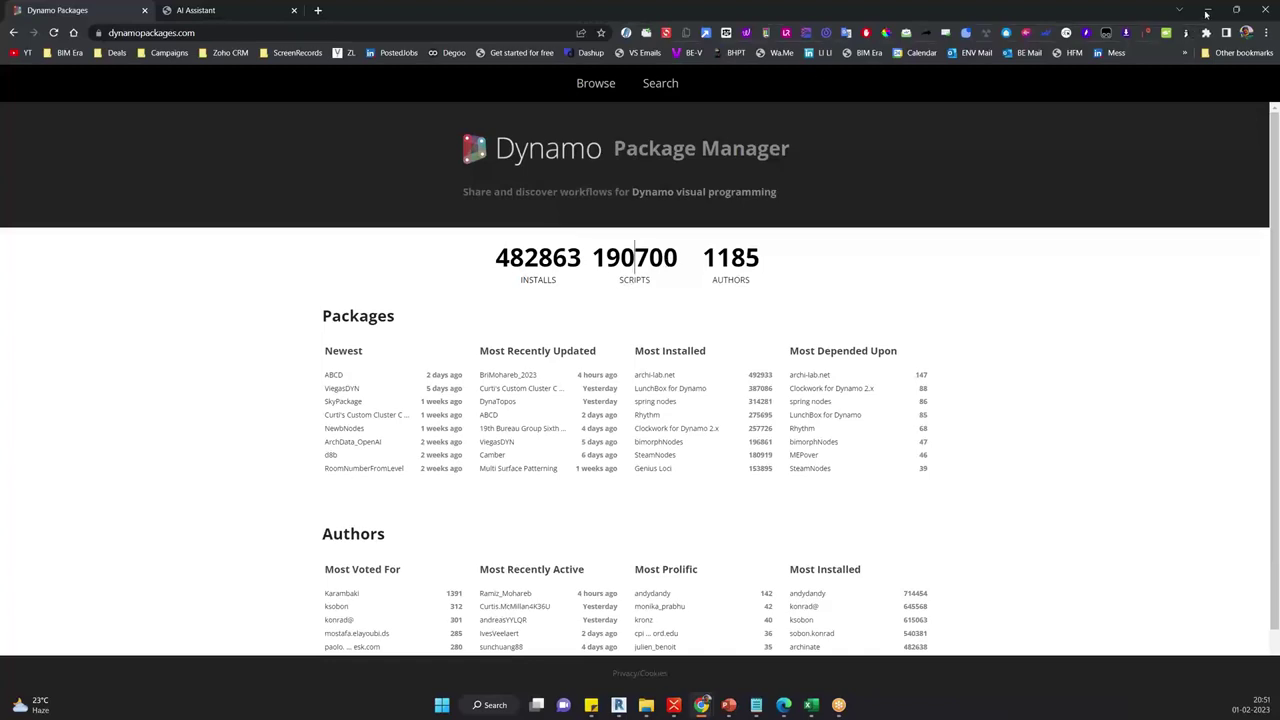
key("alt+Tab")
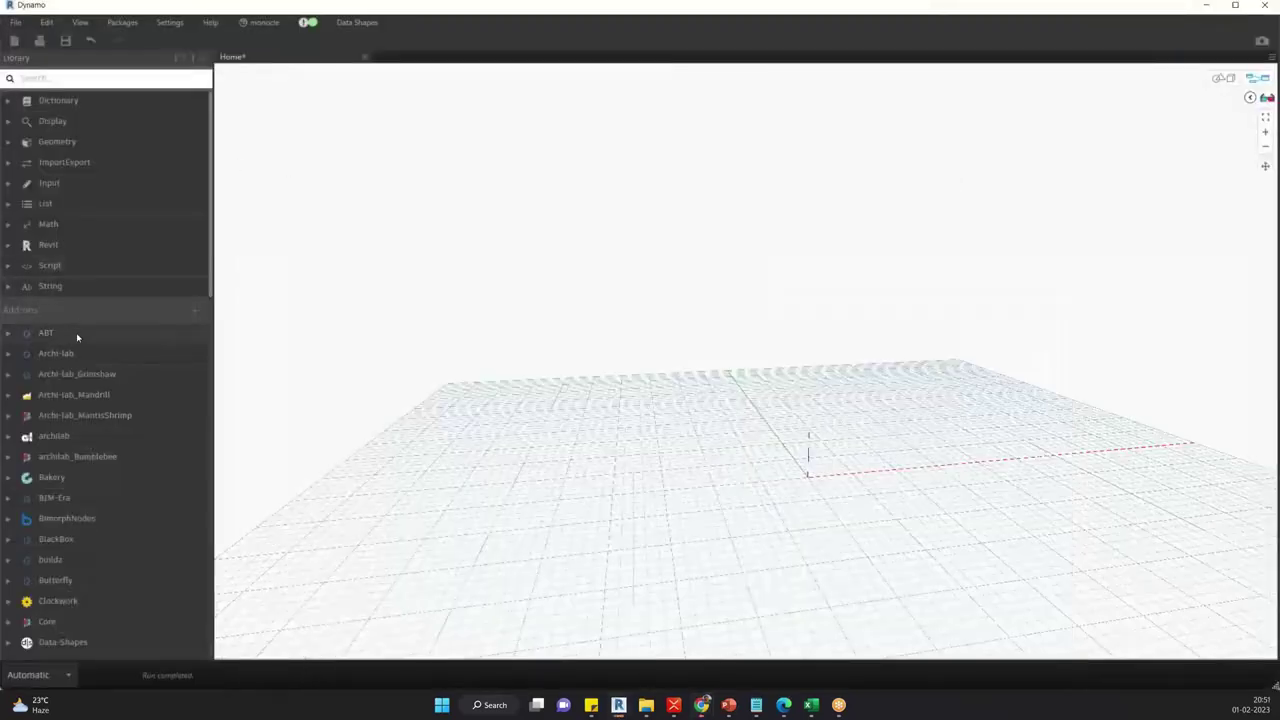
Add the FromUnixTime node from the archilab package's Core DateTimes category to the canvas.
left_click(76, 373)
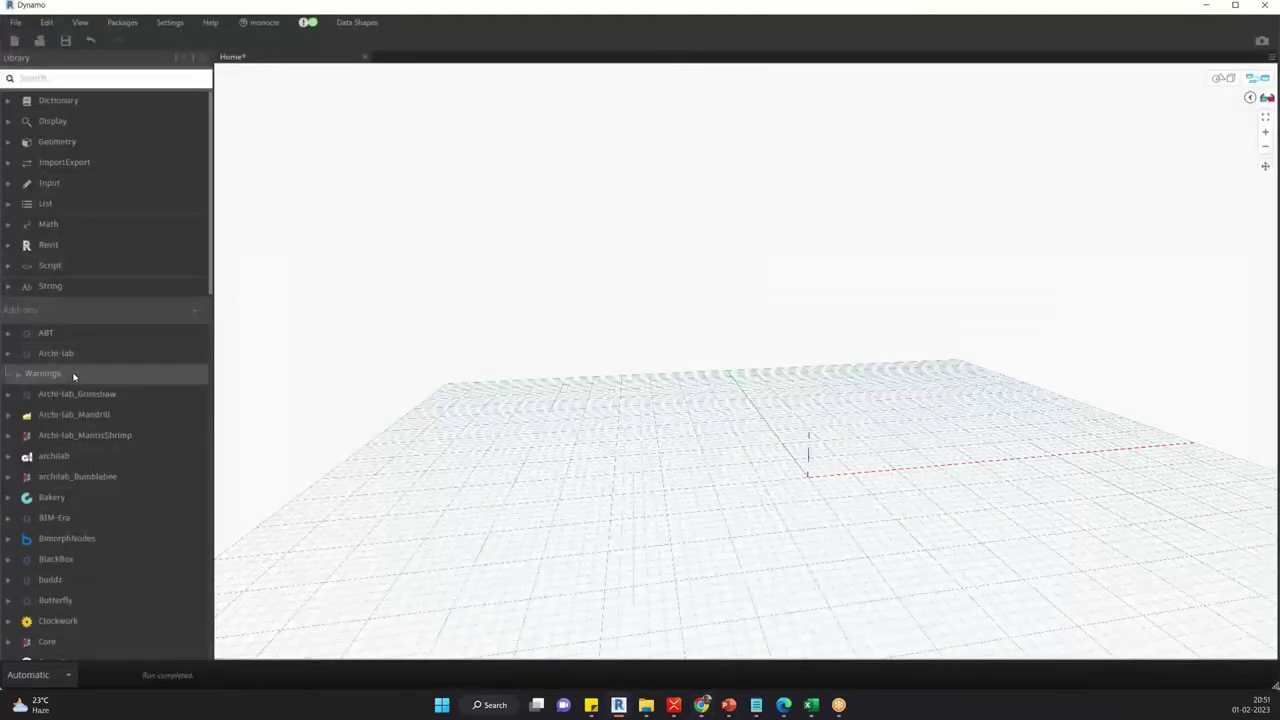
left_click(80, 456)
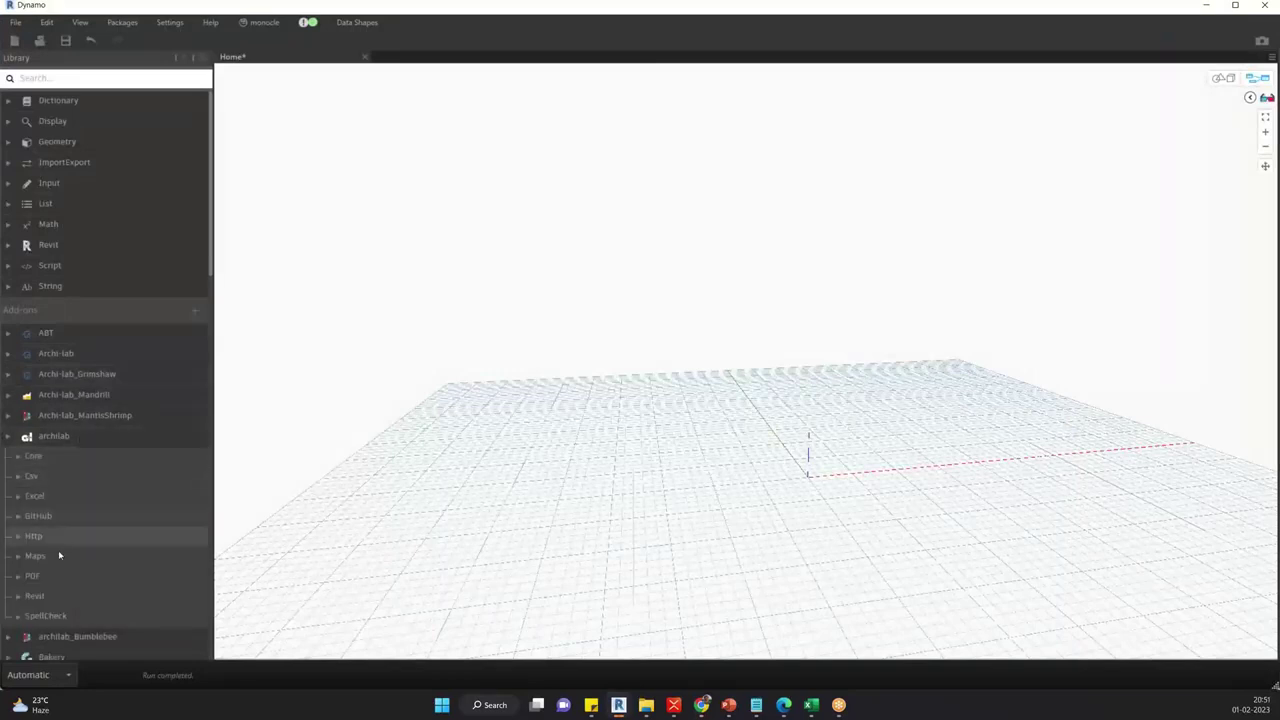
left_click(46, 464)
left_click(48, 476)
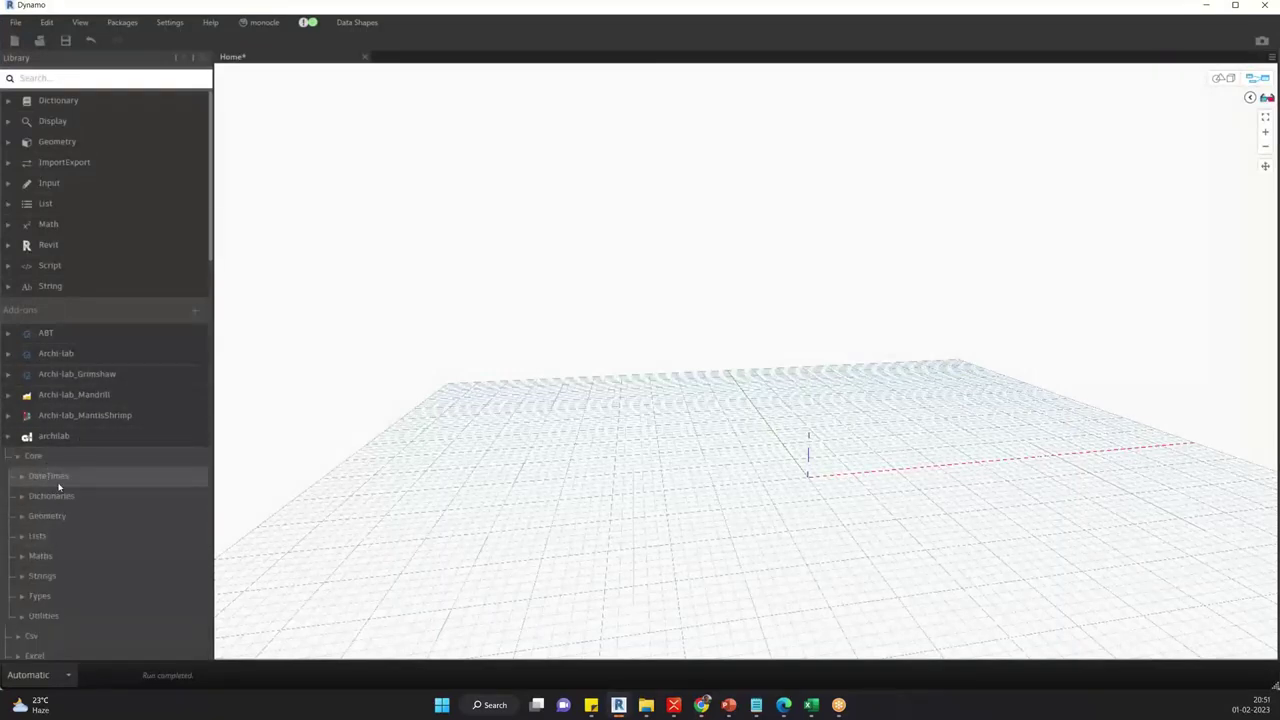
left_click(79, 496)
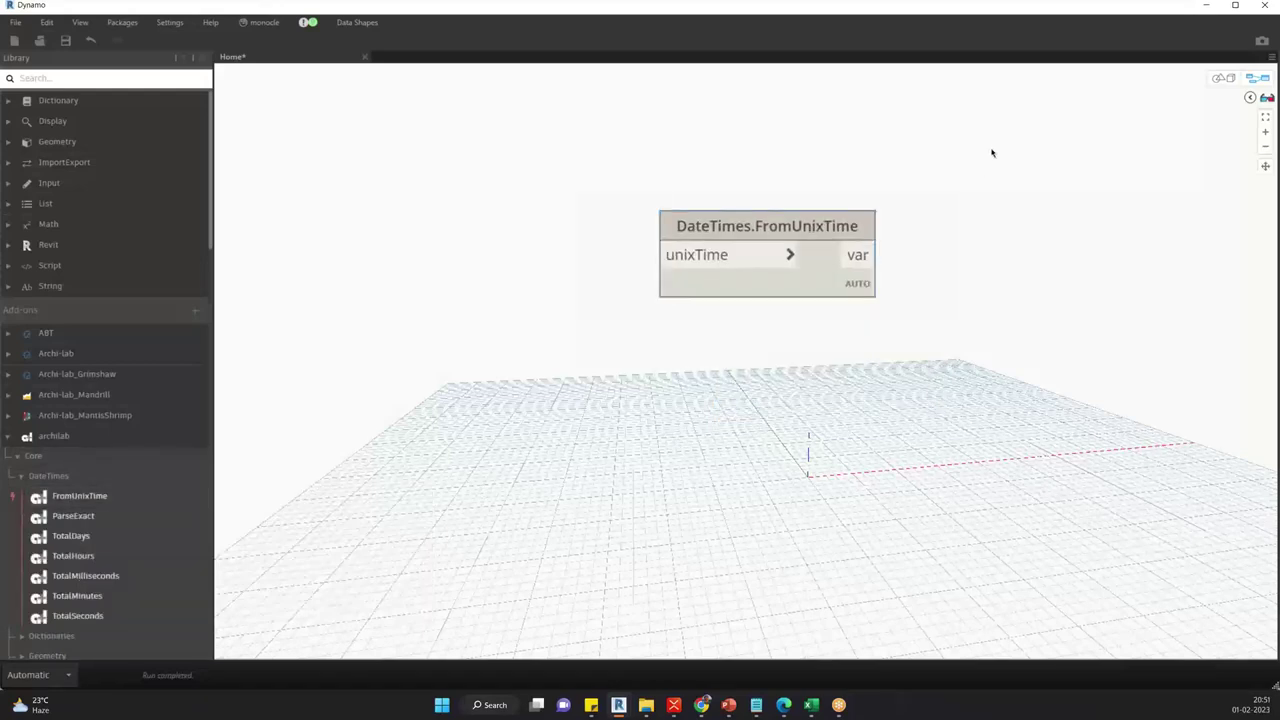
Select the DateTimes.FromUnixTime node and reposition it near the middle of the canvas.
left_click_drag(1006, 131, 560, 437)
scroll(900, 215, "up", 3)
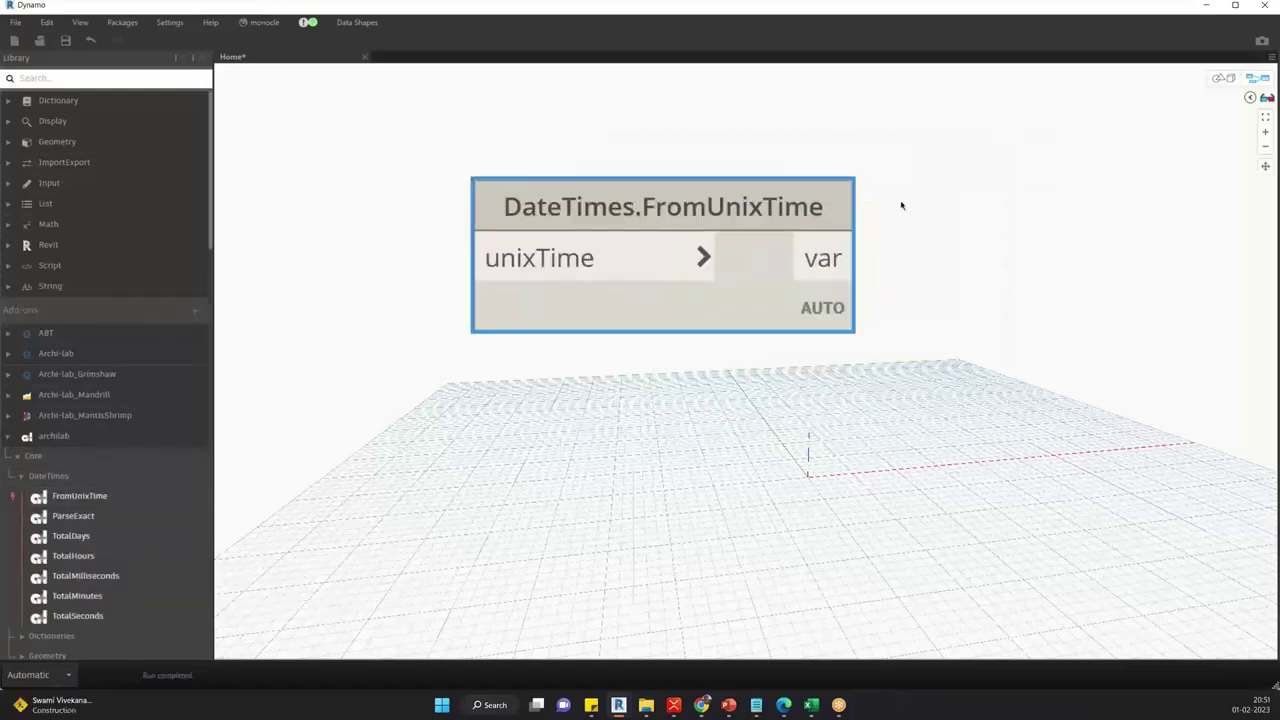
left_click_drag(733, 256, 763, 369)
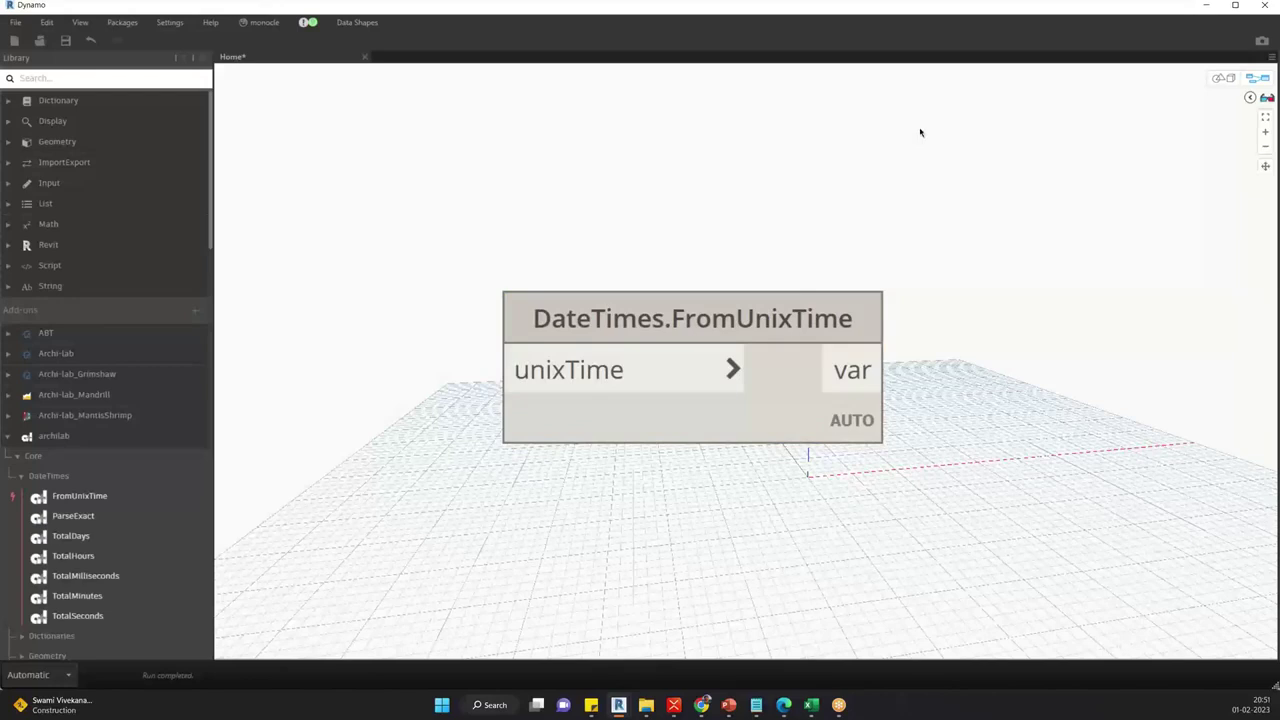
left_click_drag(820, 326, 845, 338)
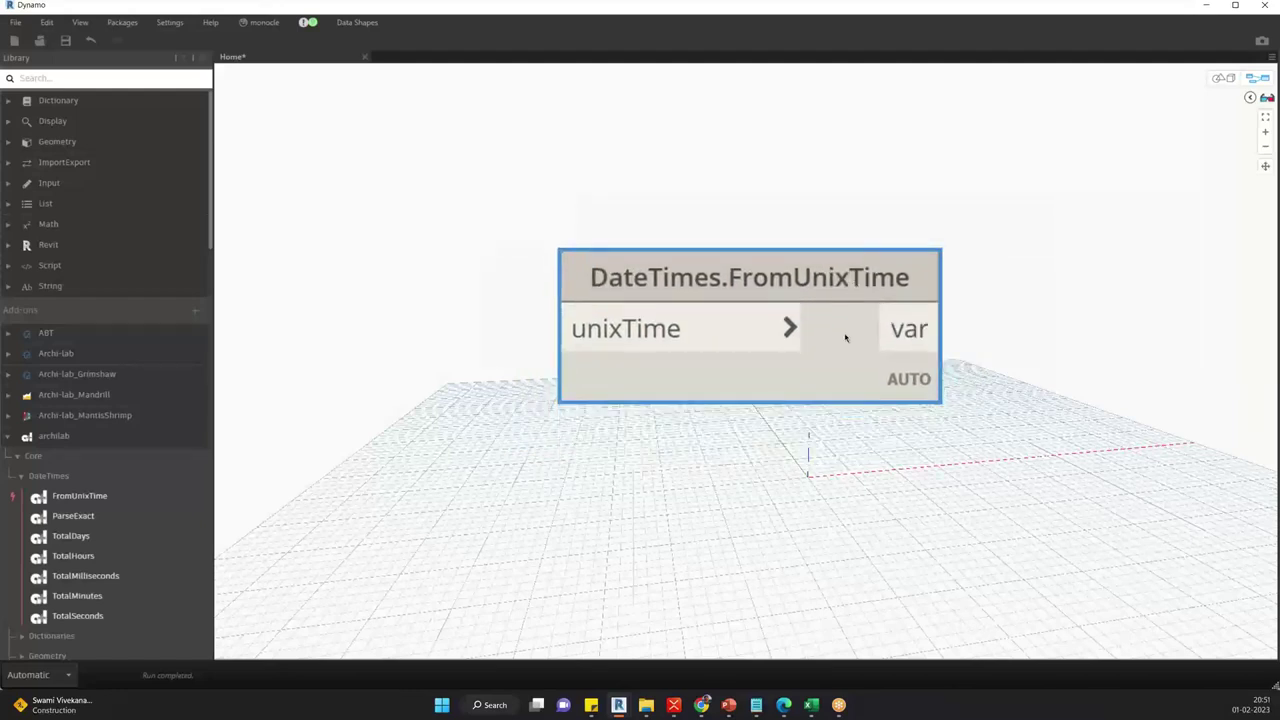
Examine the DateTimes.FromUnixTime node's unixTime input description and its output preview.
left_click(1070, 272)
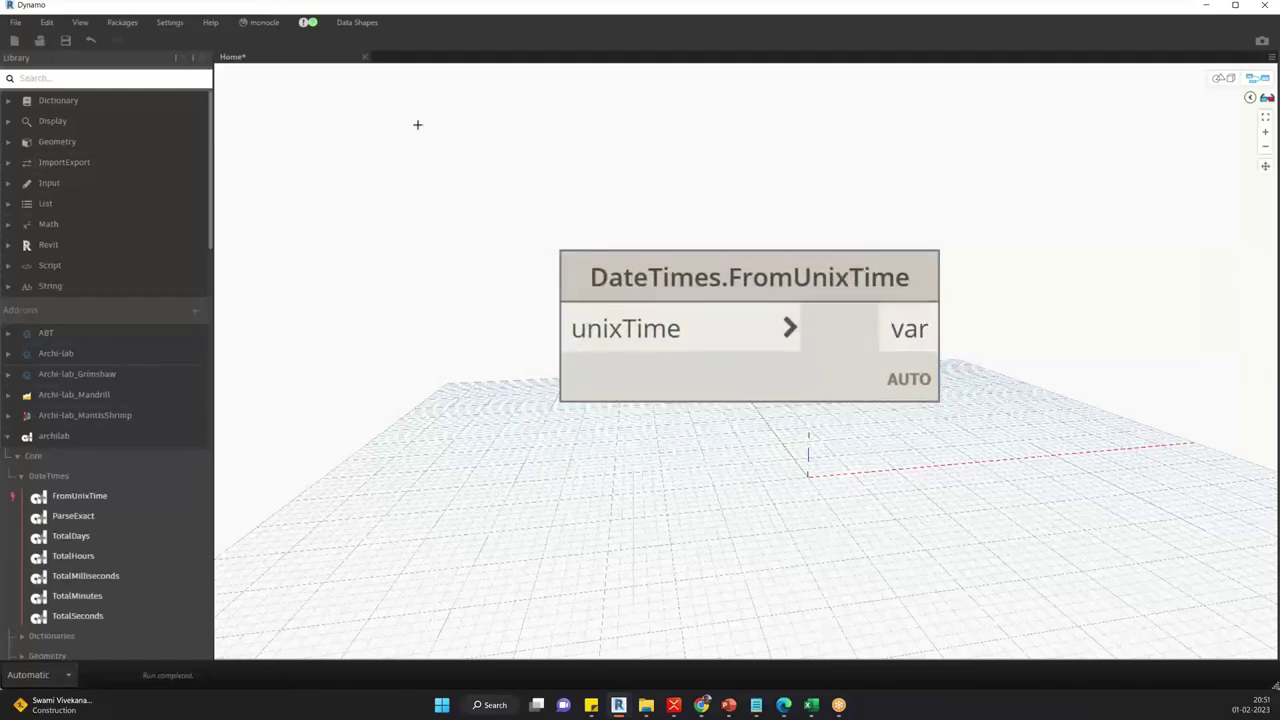
left_click_drag(417, 124, 589, 329)
mouse_move(589, 347)
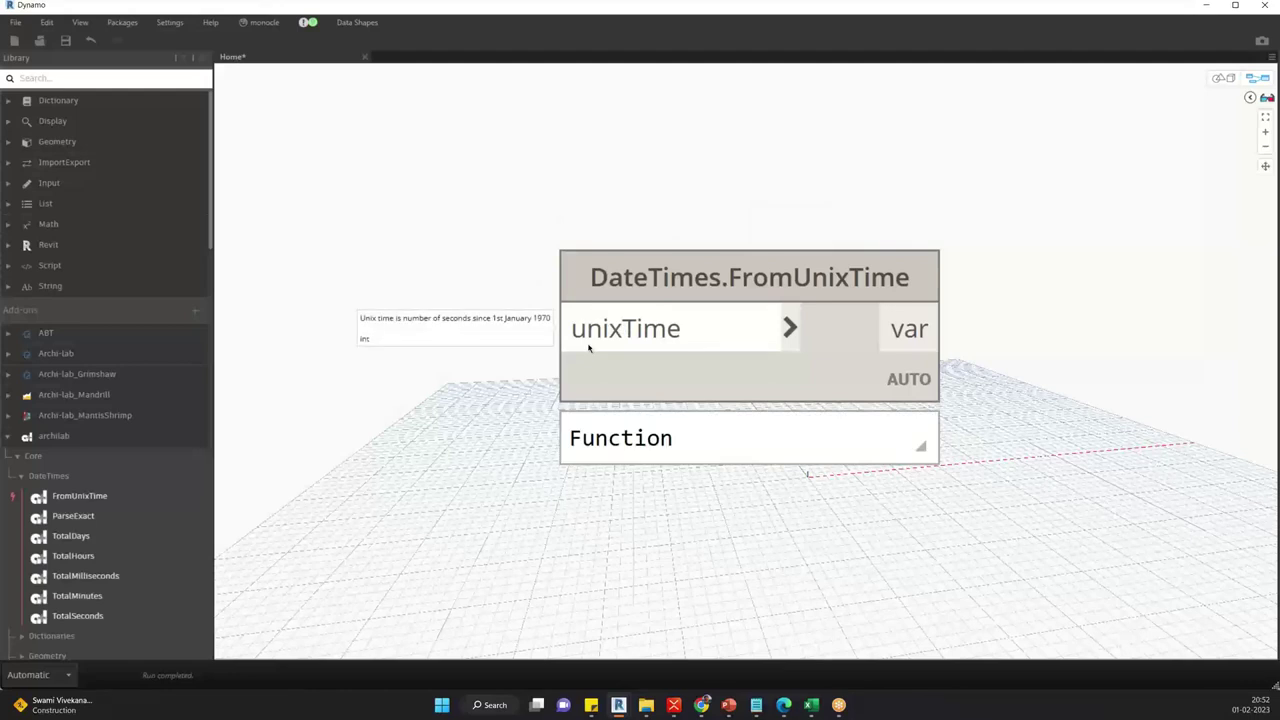
left_click_drag(477, 161, 1016, 486)
left_click(1020, 443)
scroll(1020, 443, "down", 5)
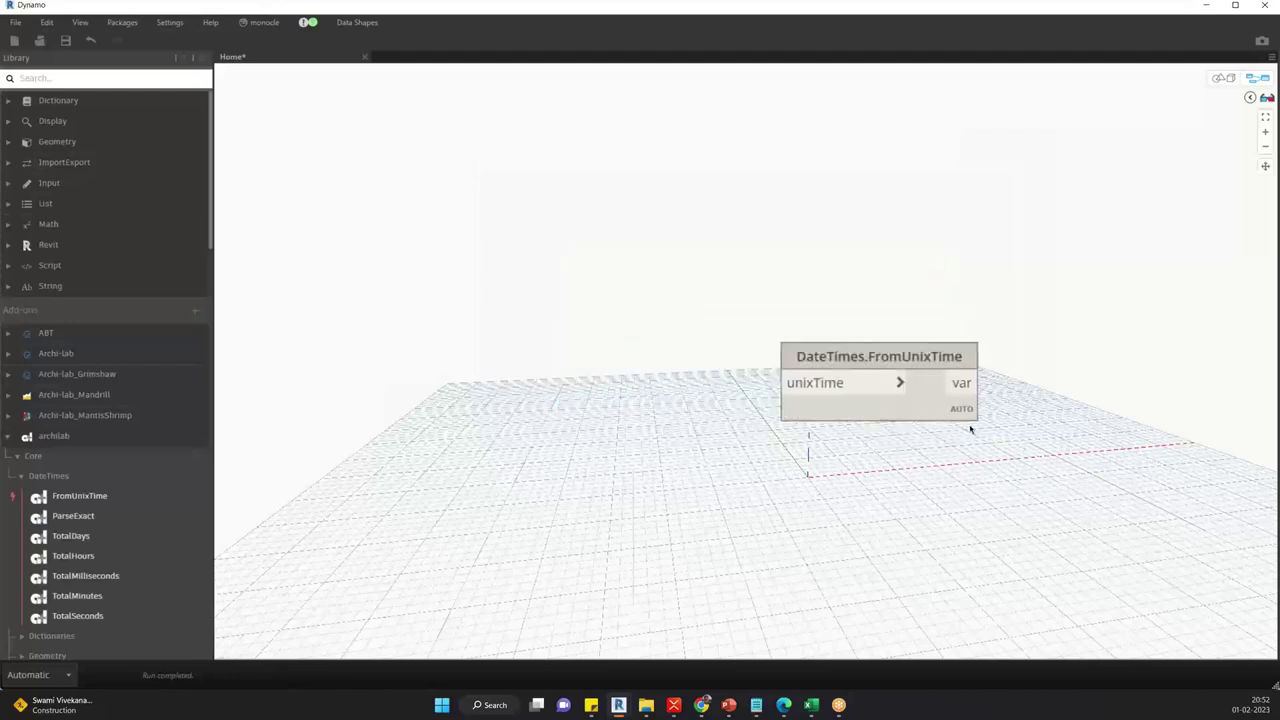
Switch to the Xmind Live Debate map and replace the text of Main Topic 1 with the copied DateTimes.FromUnixTime node image.
scroll(940, 395, "up", 1)
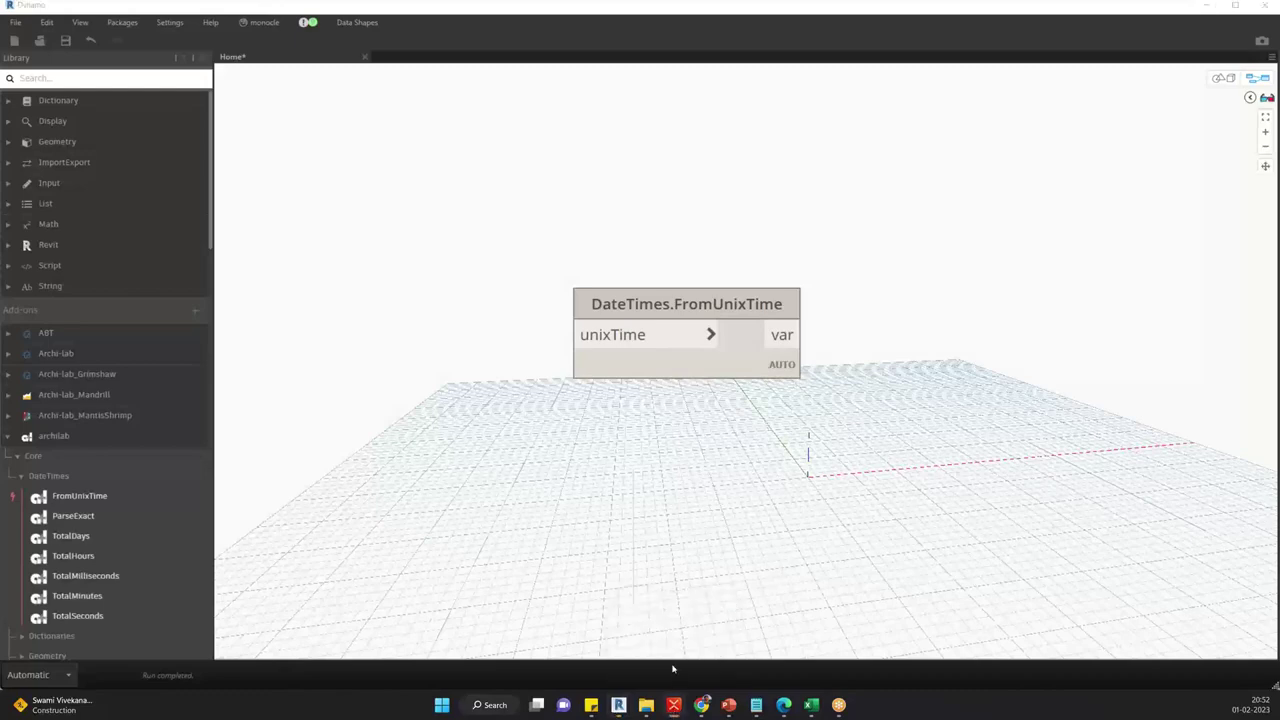
scroll(671, 208, "up", 2)
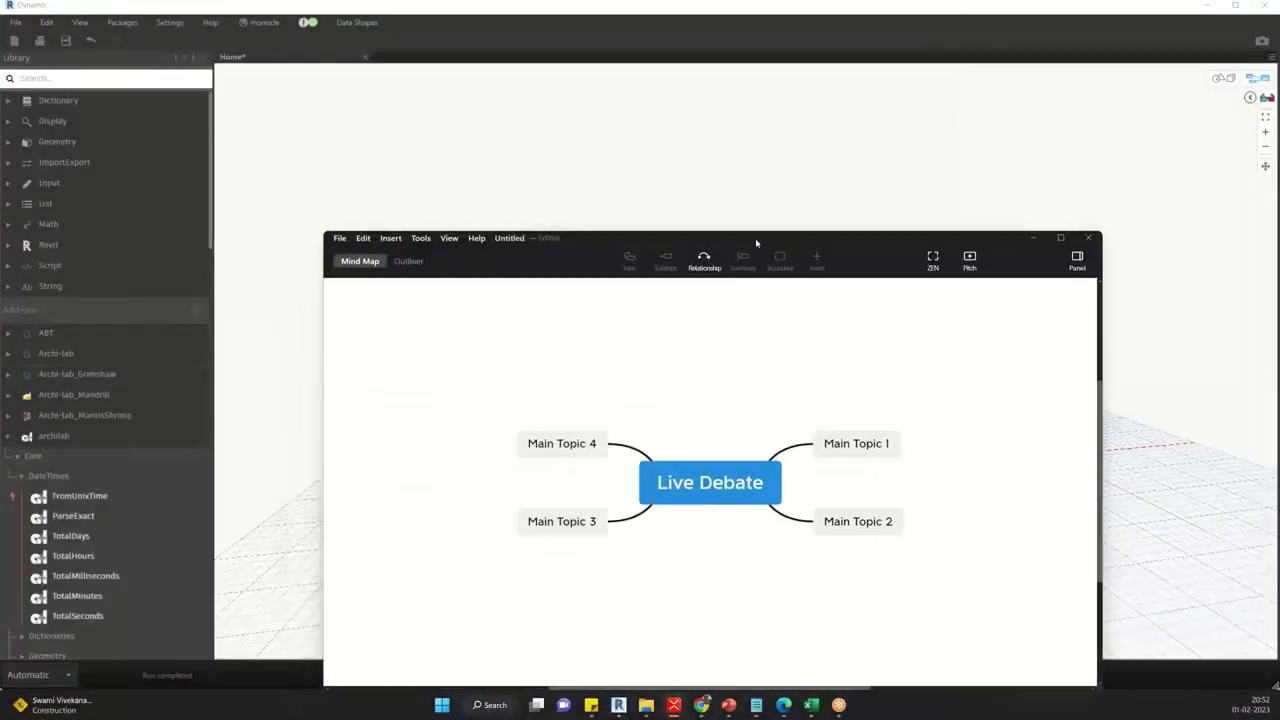
double_click(755, 238)
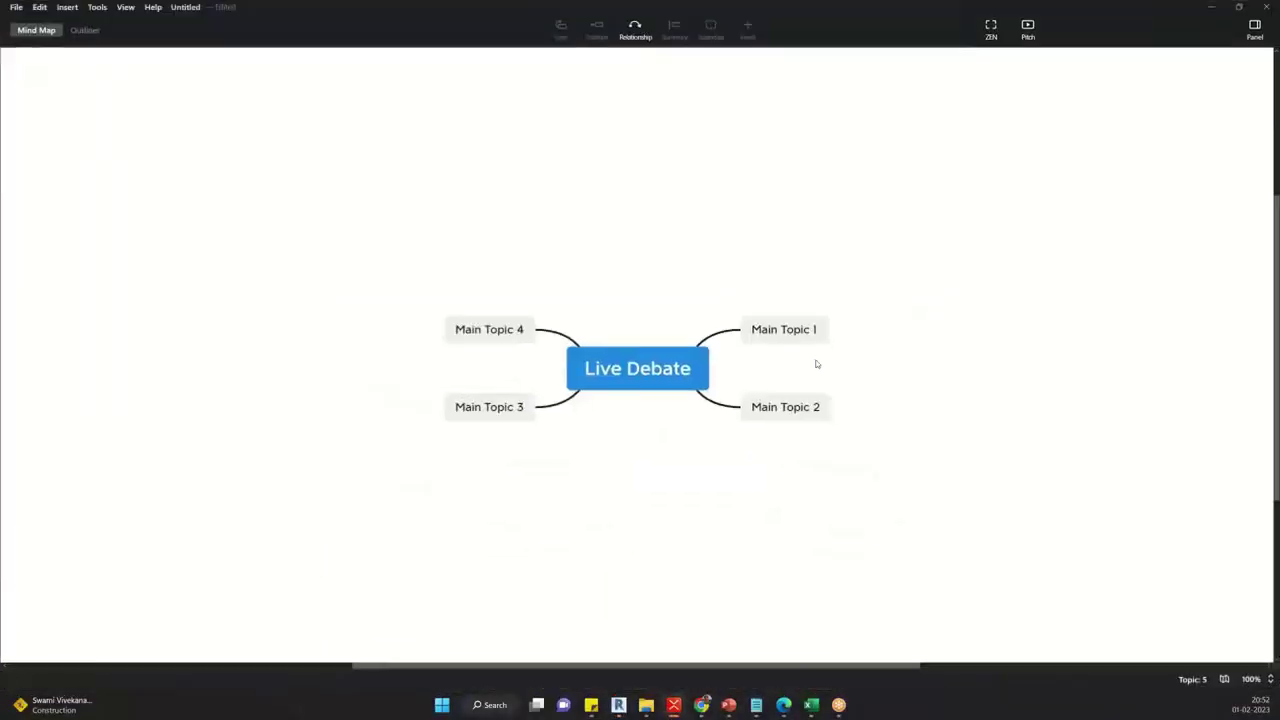
double_click(786, 331)
key("BackSpace")
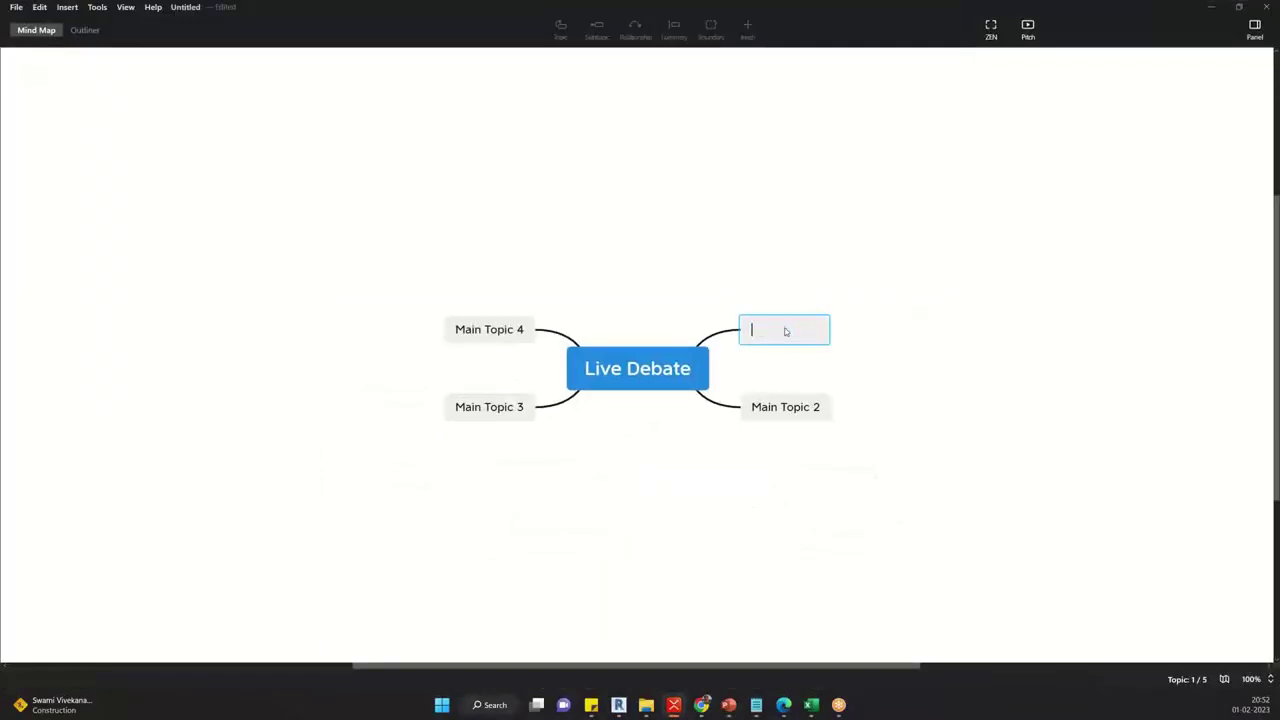
key("ctrl+v")
left_click(798, 384)
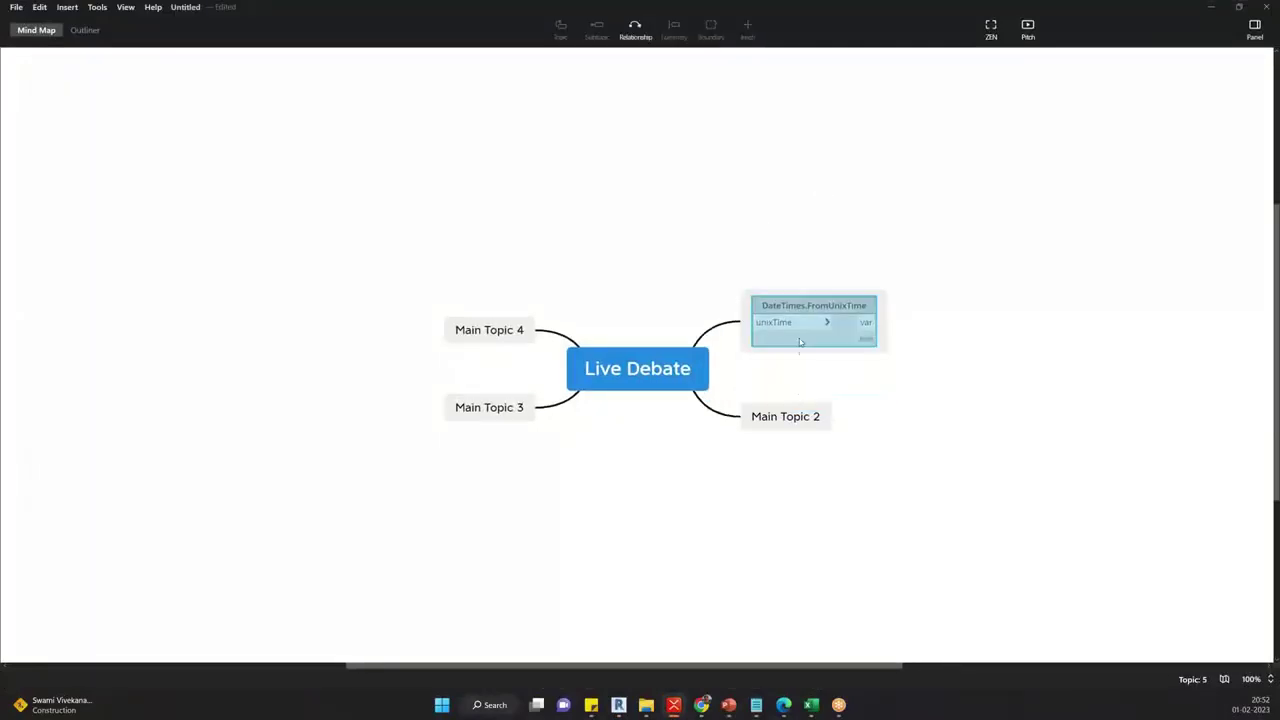
Add a subtopic reading "What it Needs" to the DateTimes.FromUnixTime image topic.
left_click(801, 348)
left_click(956, 349)
left_click(863, 350)
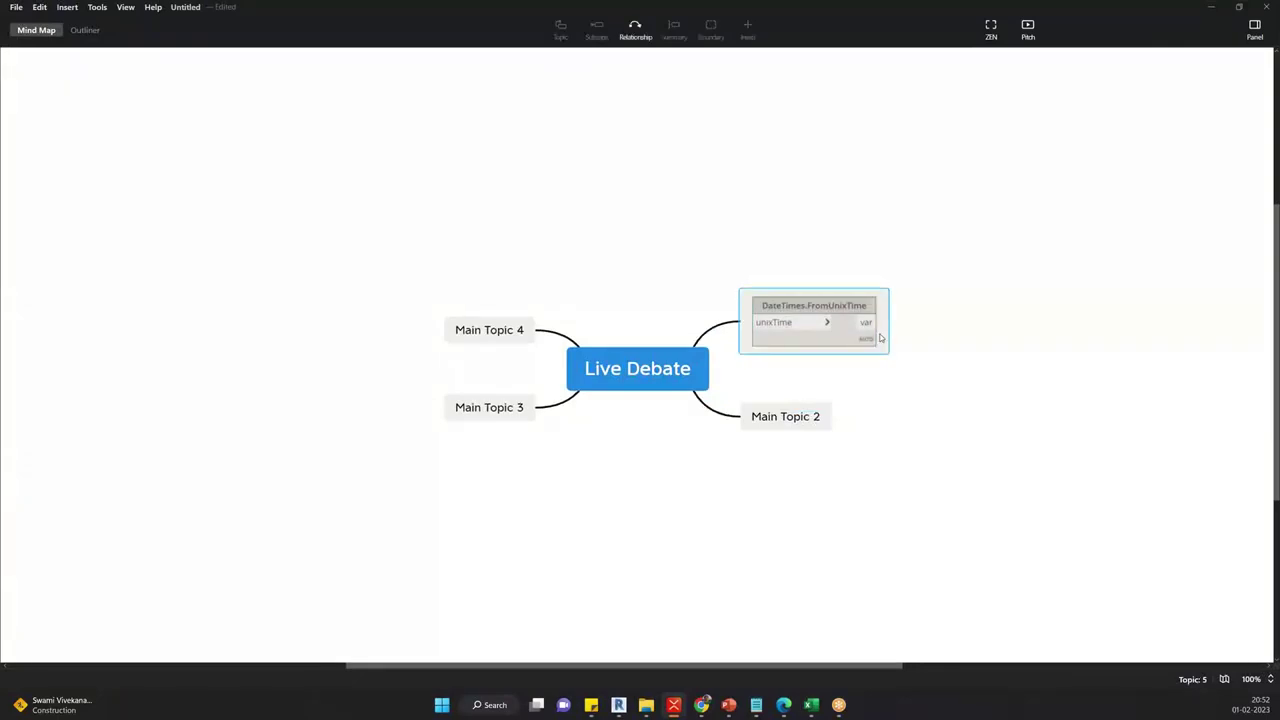
key("Tab")
type("W")
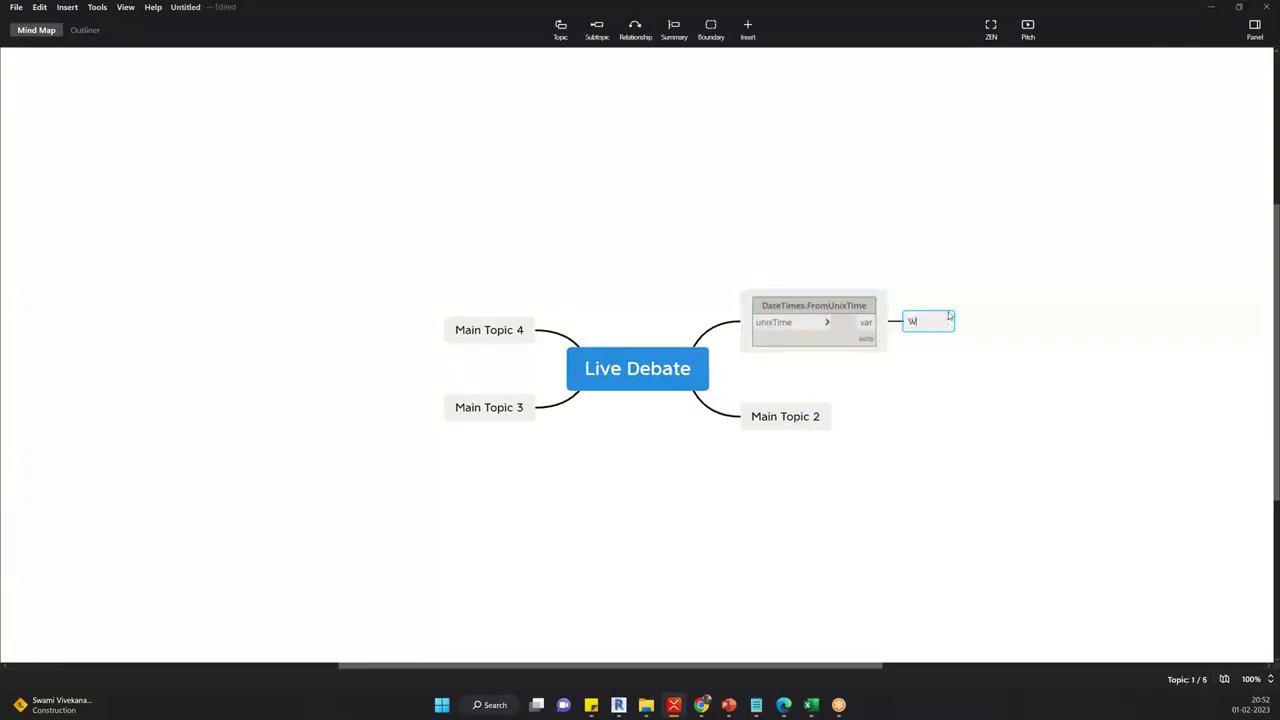
type("hat it Needs")
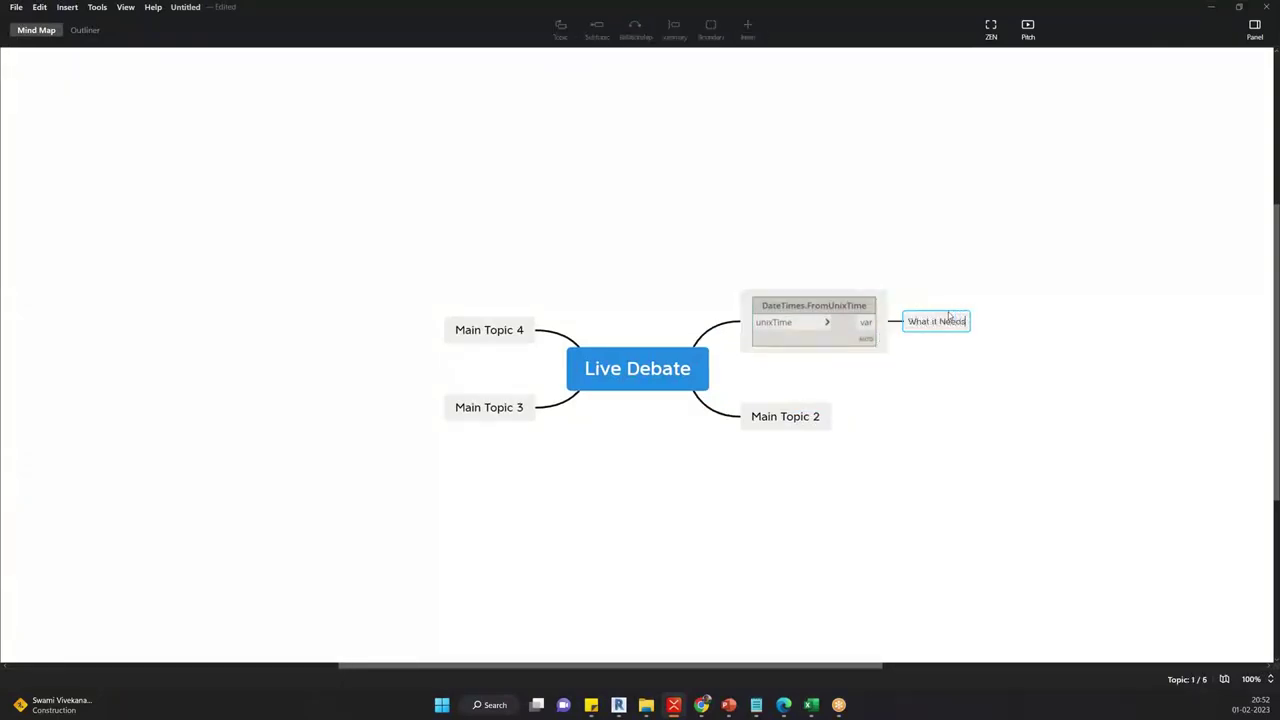
key("Return")
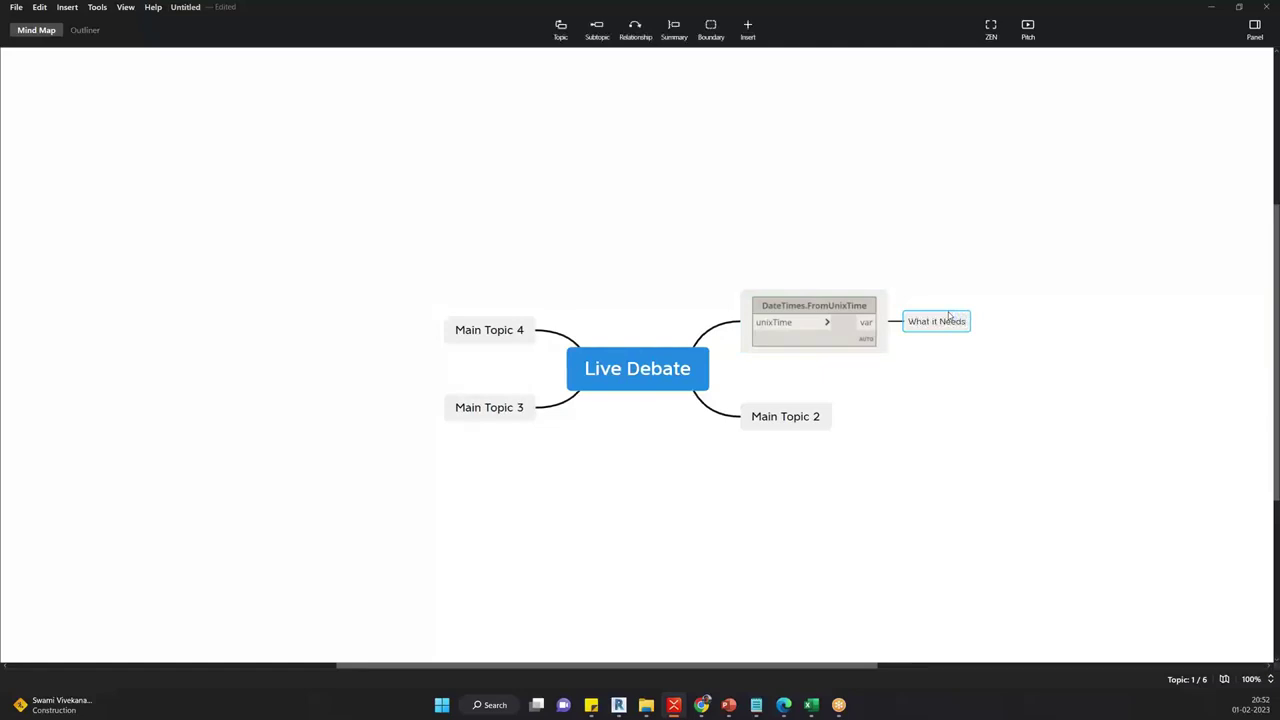
Add a second subtopic reading "How to Connect" below "What it Needs".
key("Return")
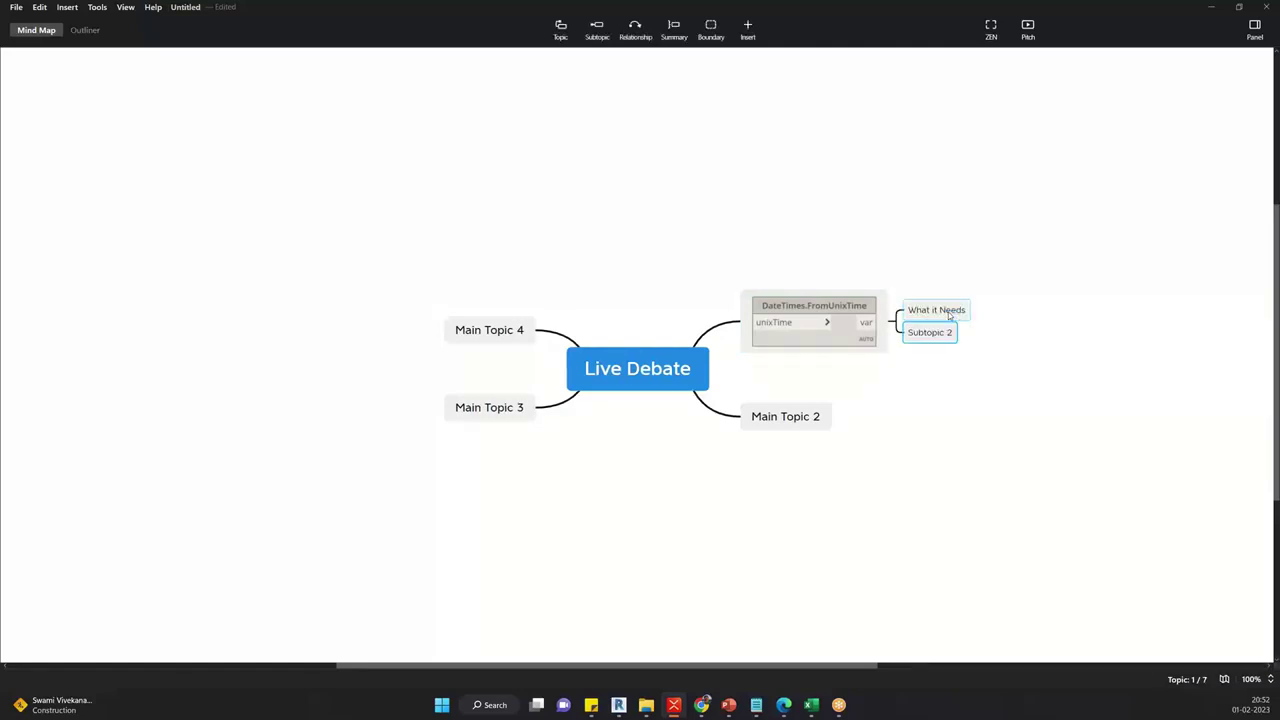
type("How to c")
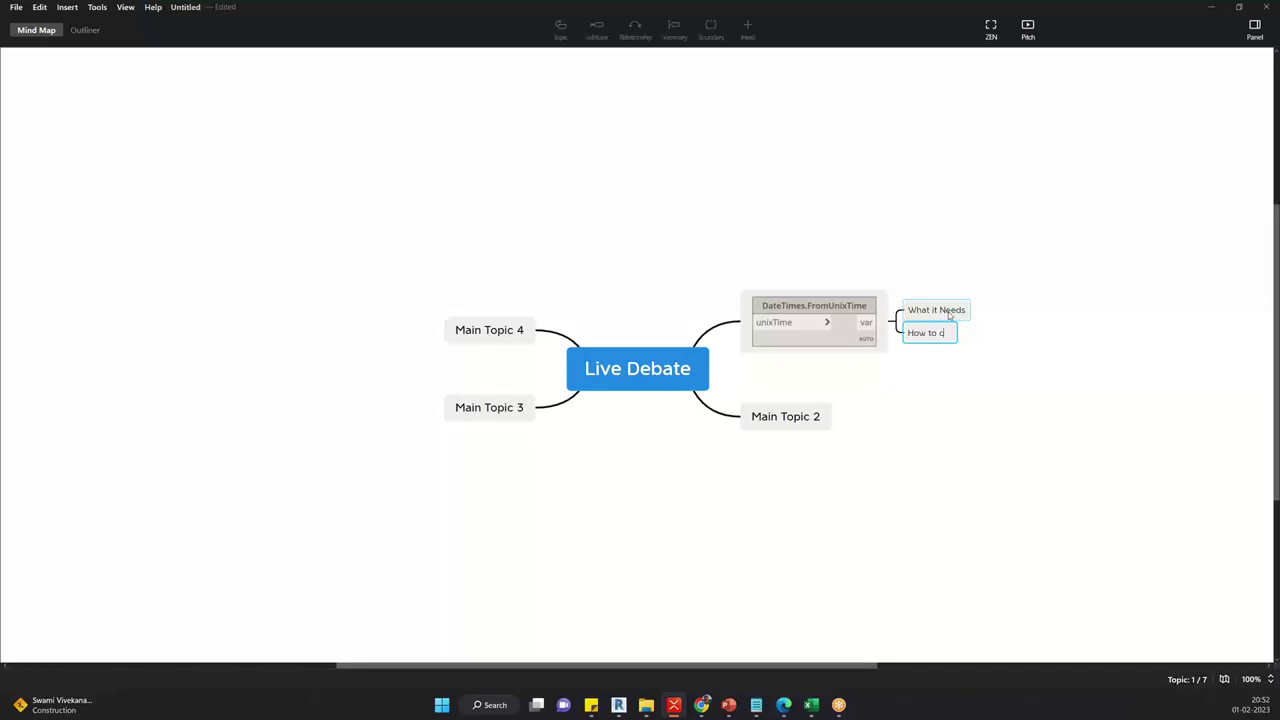
type("onv")
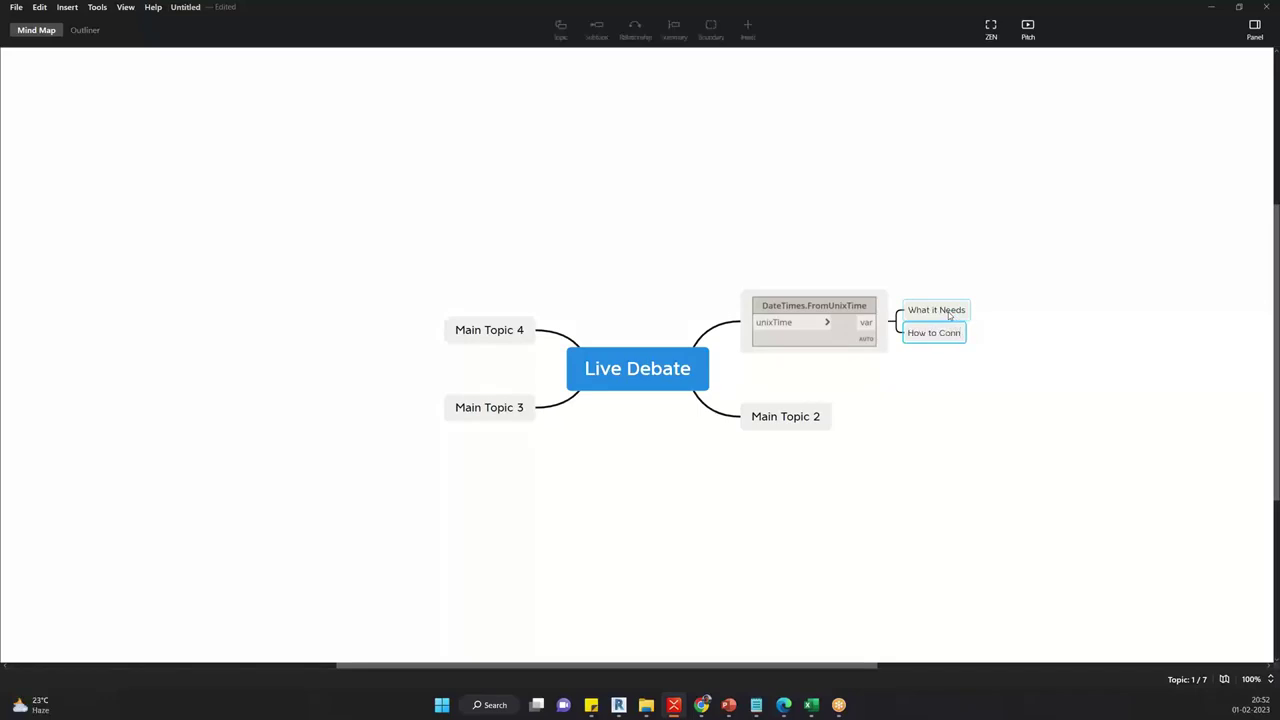
type("ect")
key("Return")
Add a third subtopic reading "What to Connect" below "How to Connect".
key("Return")
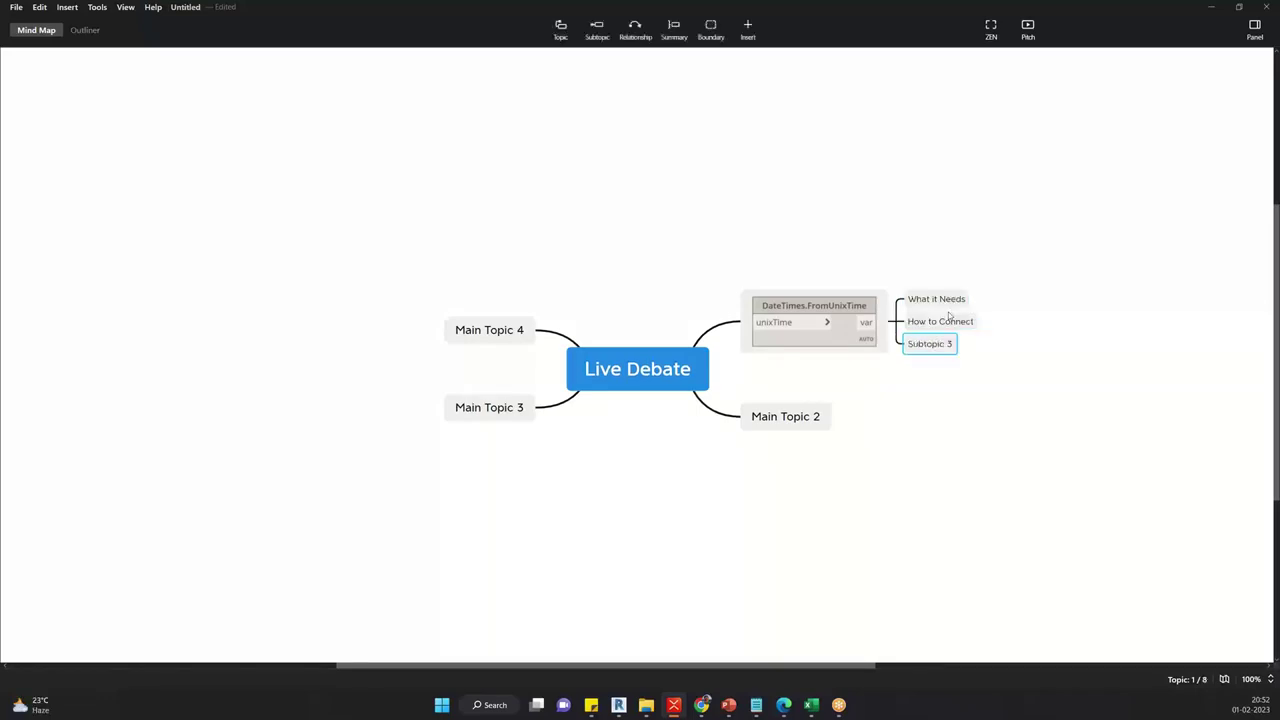
type("What to Conn")
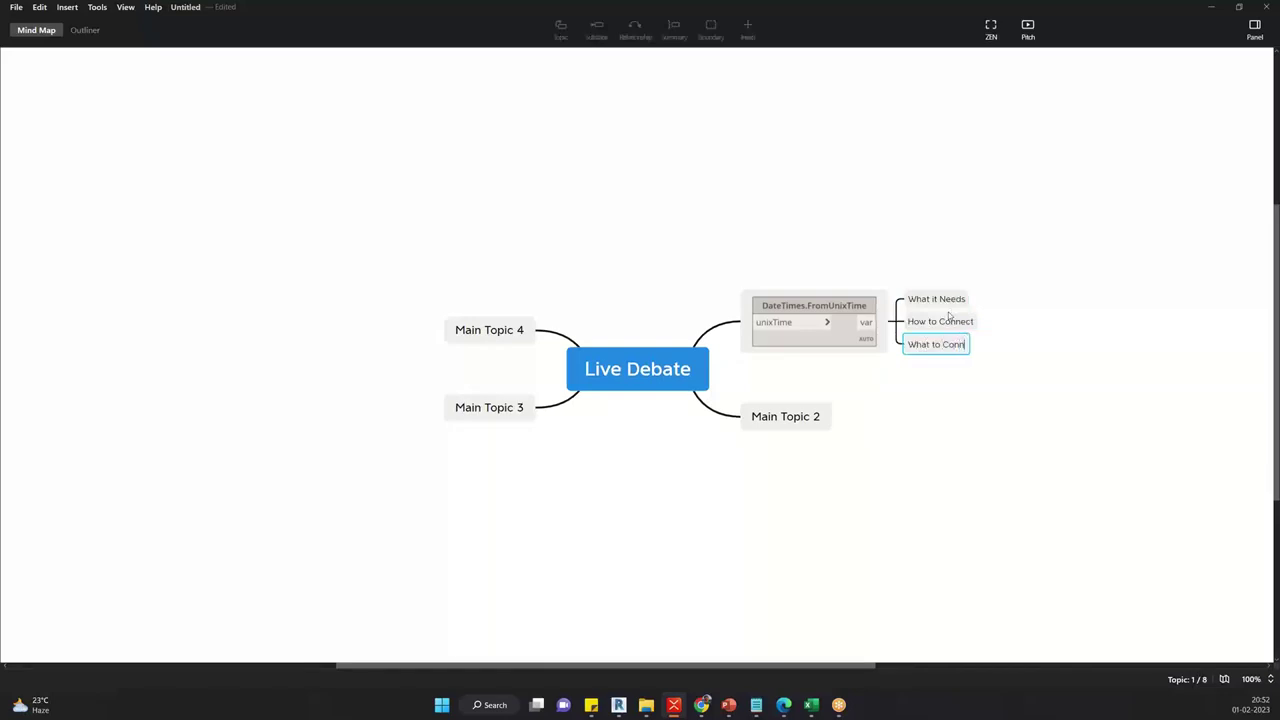
type("ect")
key("Return")
Add a fourth subtopic reading "Connecting Node for this" and highlight all four subtopics of the node image for review.
key("Return")
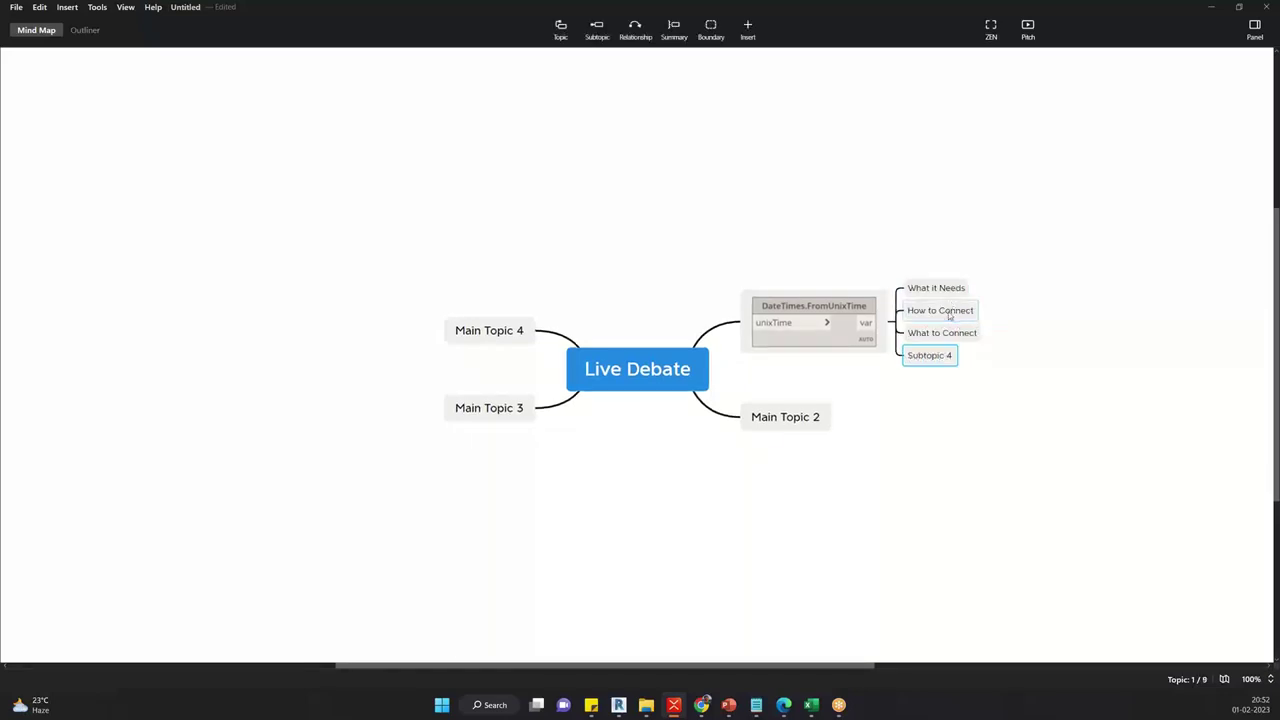
type("Connec")
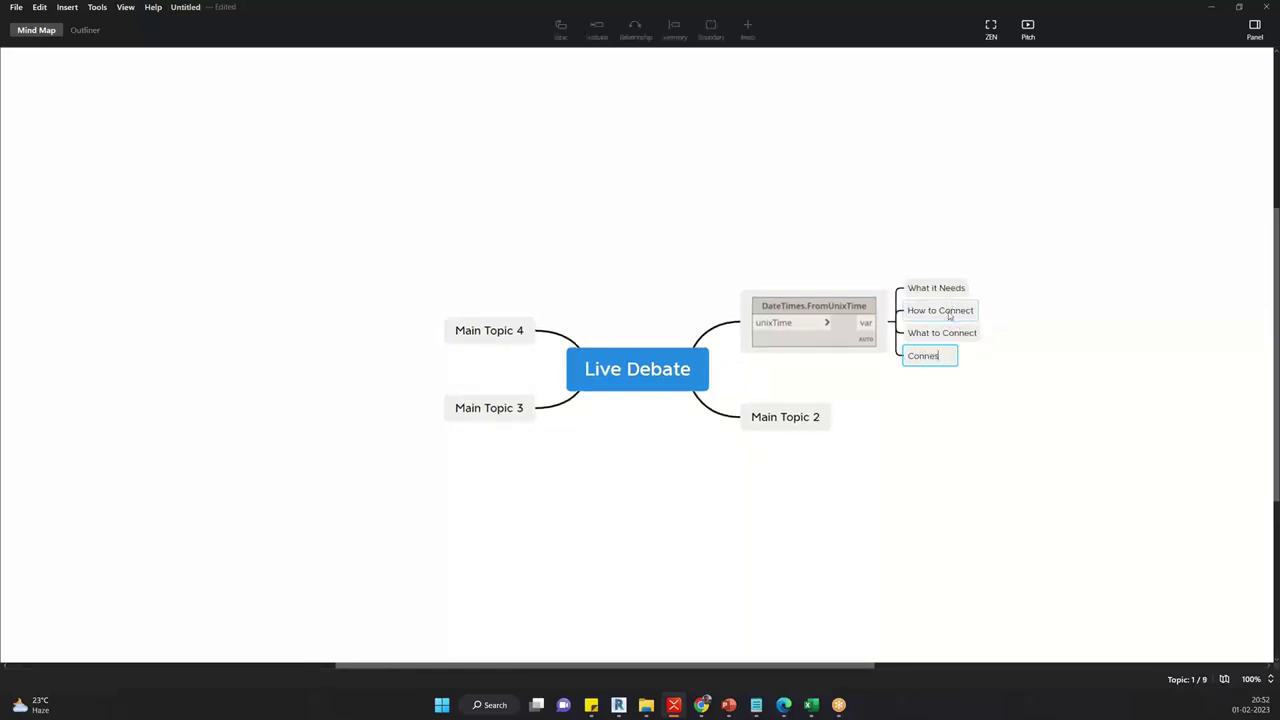
type("ting Node 1")
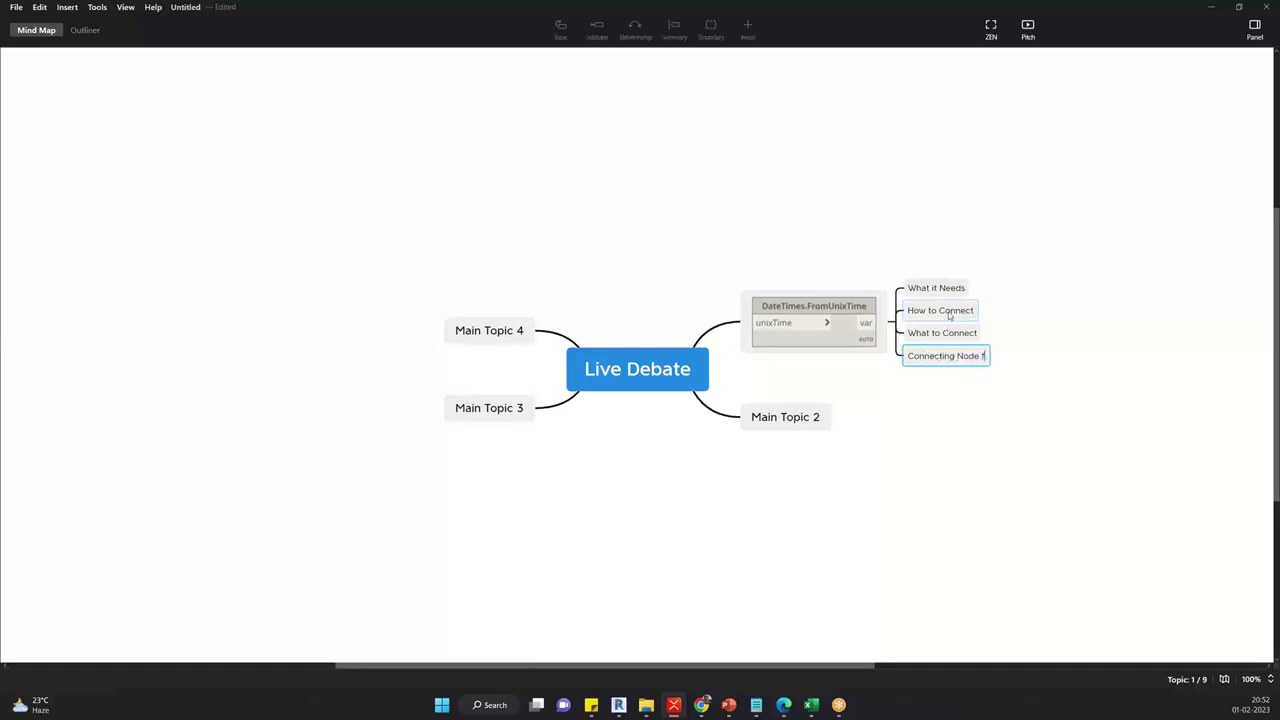
type("or this")
left_click_drag(1030, 222, 962, 473)
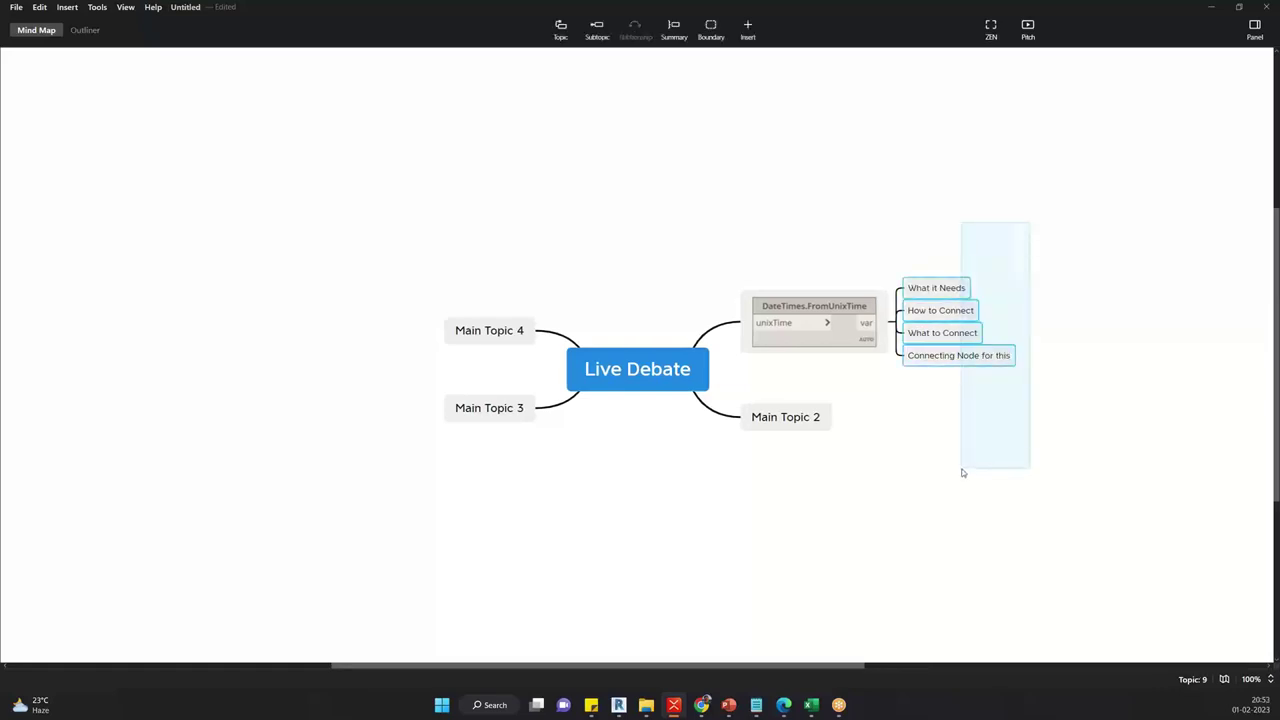
scroll(1061, 390, "up", 2)
scroll(1061, 390, "down", 3)
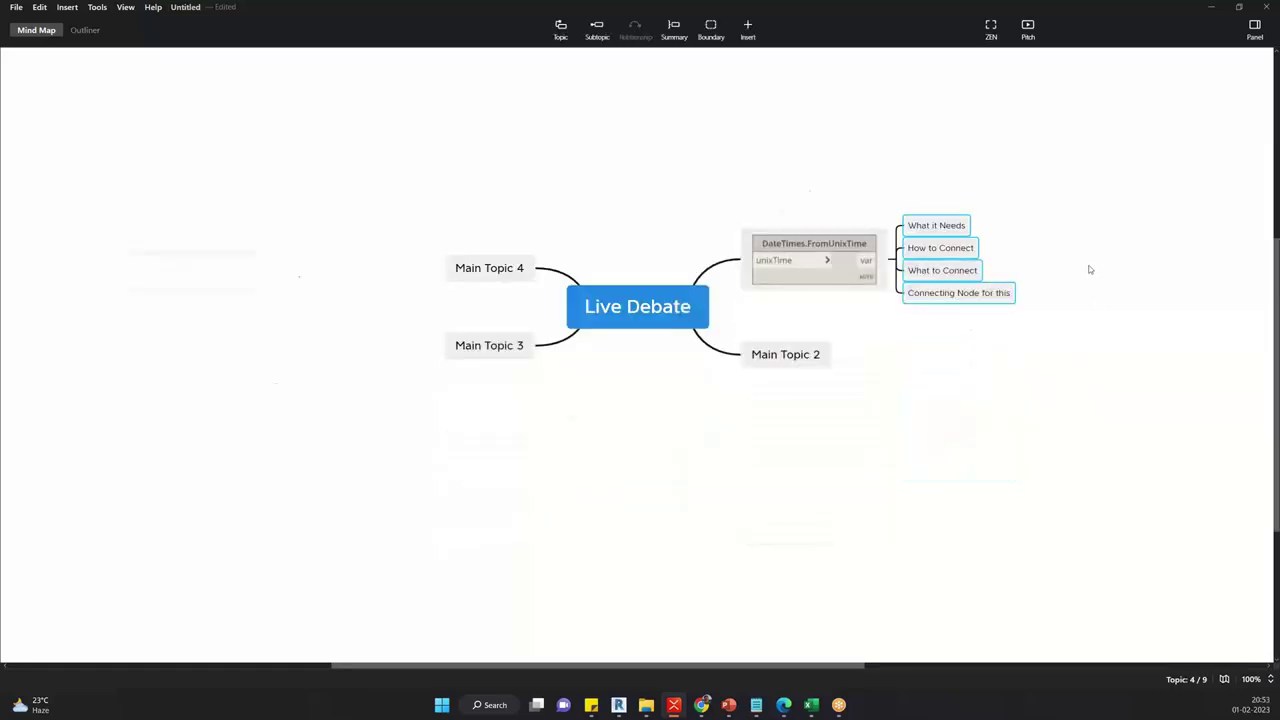
scroll(1090, 269, "up", 5, "ctrl")
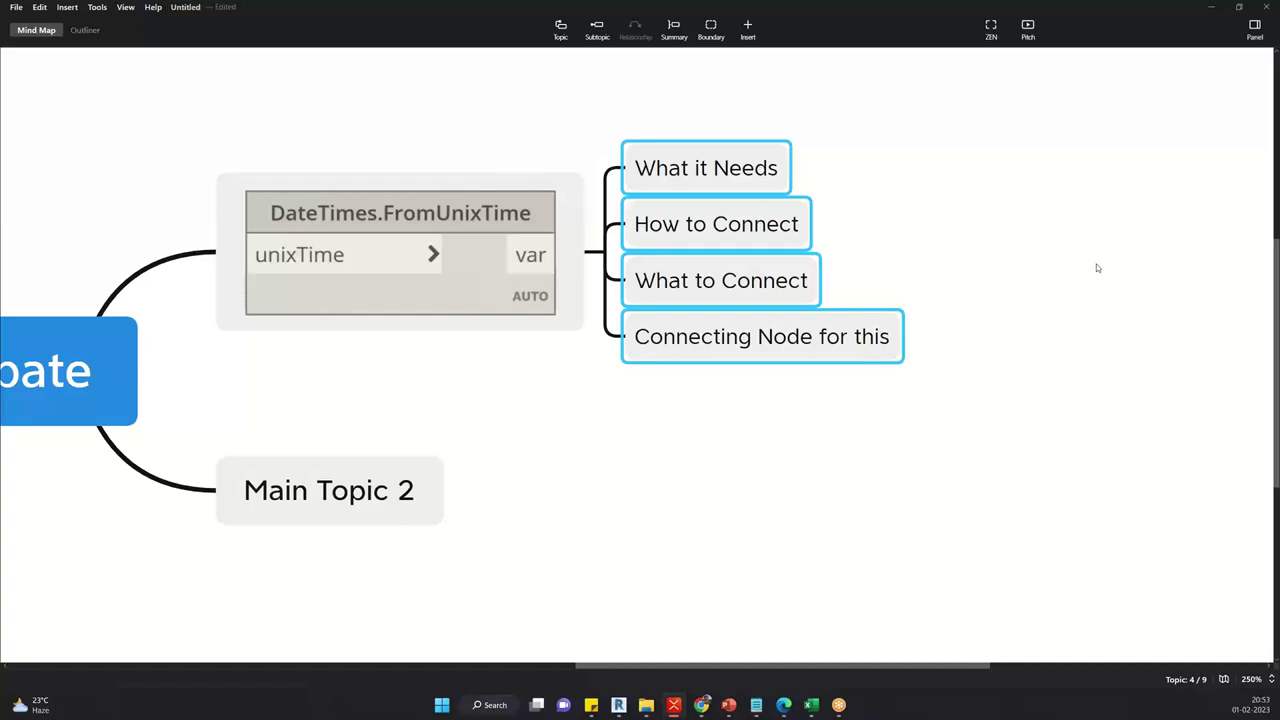
left_click(984, 363)
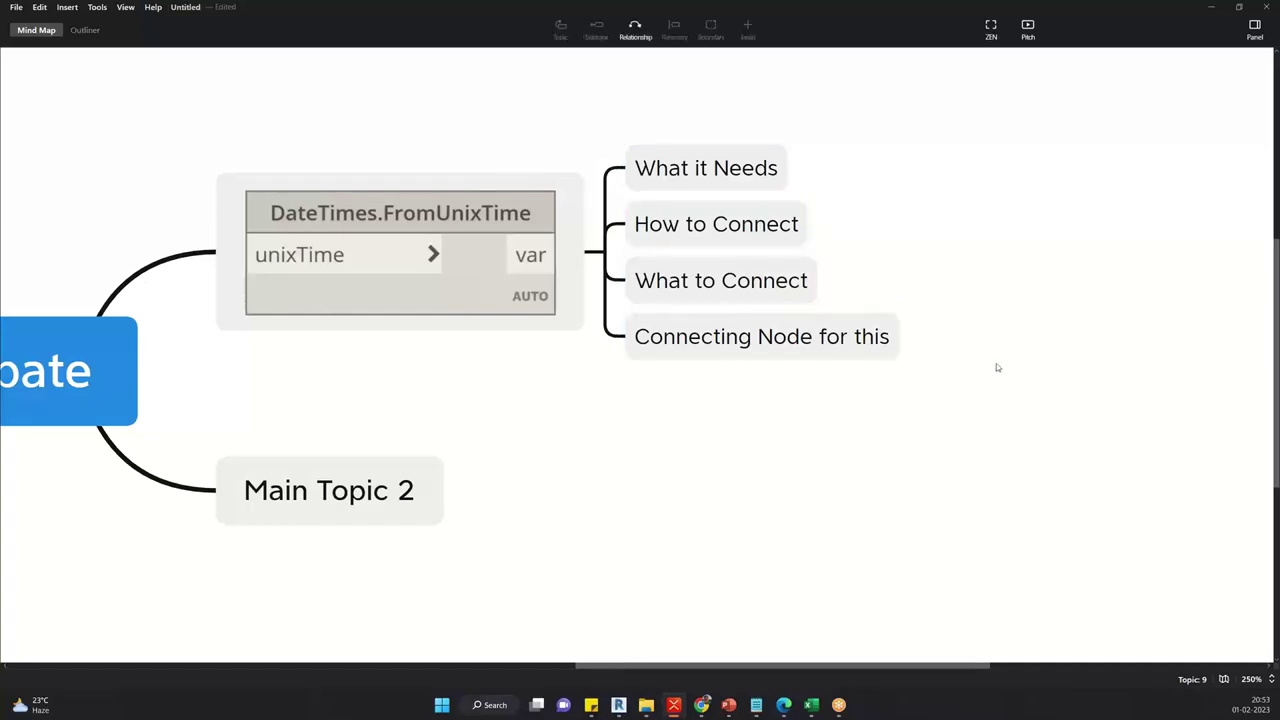
Browse the Dec Batch folder in File Explorer and view the contents of its Scripts subfolder.
key("super+e")
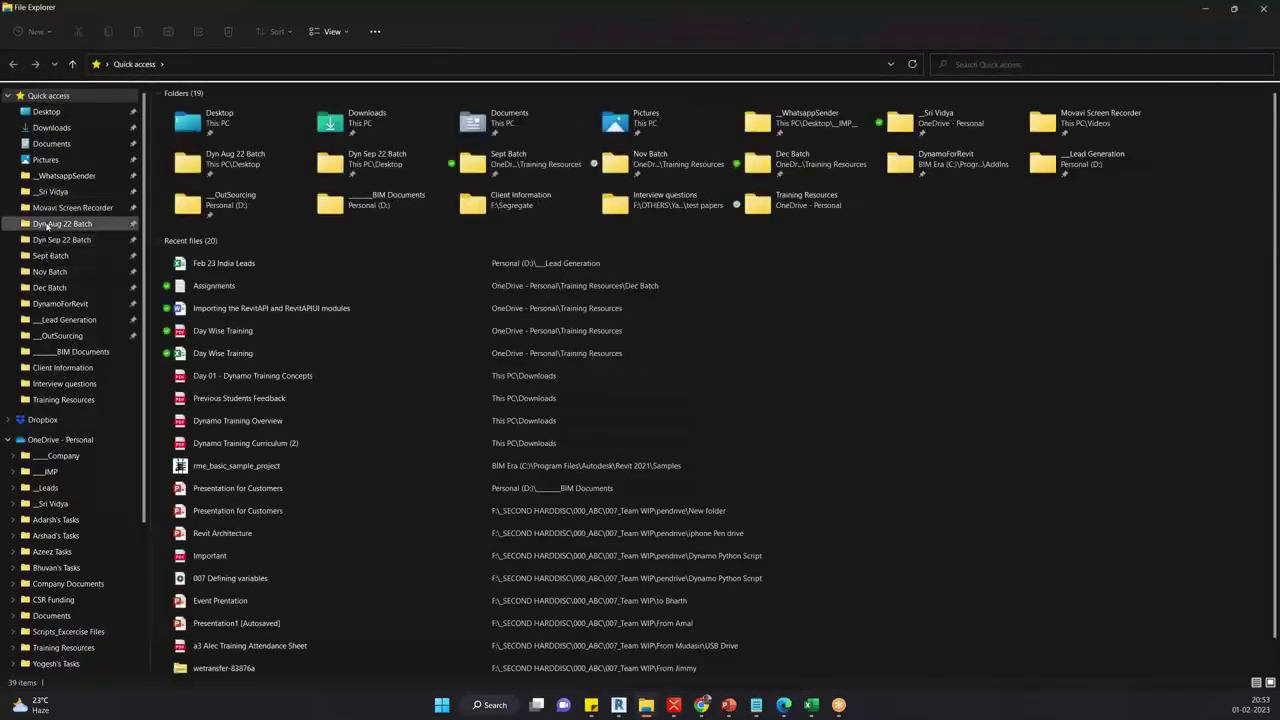
left_click(49, 287)
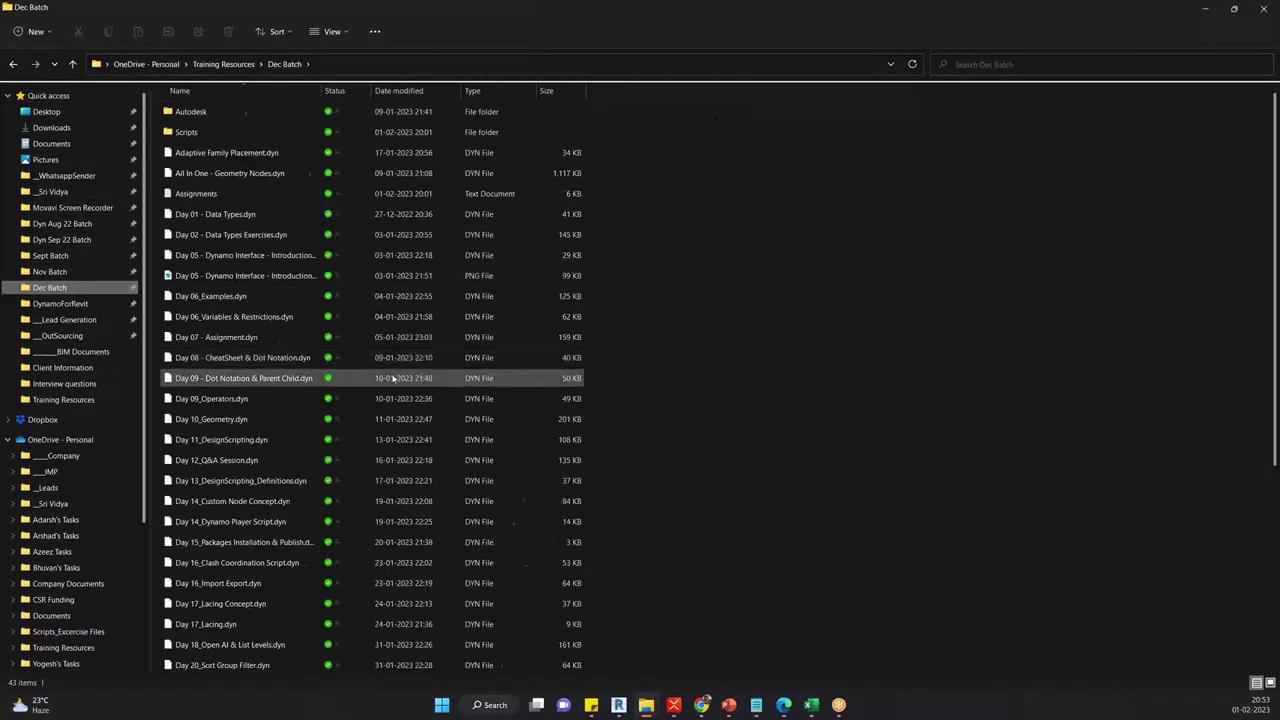
scroll(420, 420, "down", 4)
scroll(379, 464, "up", 4)
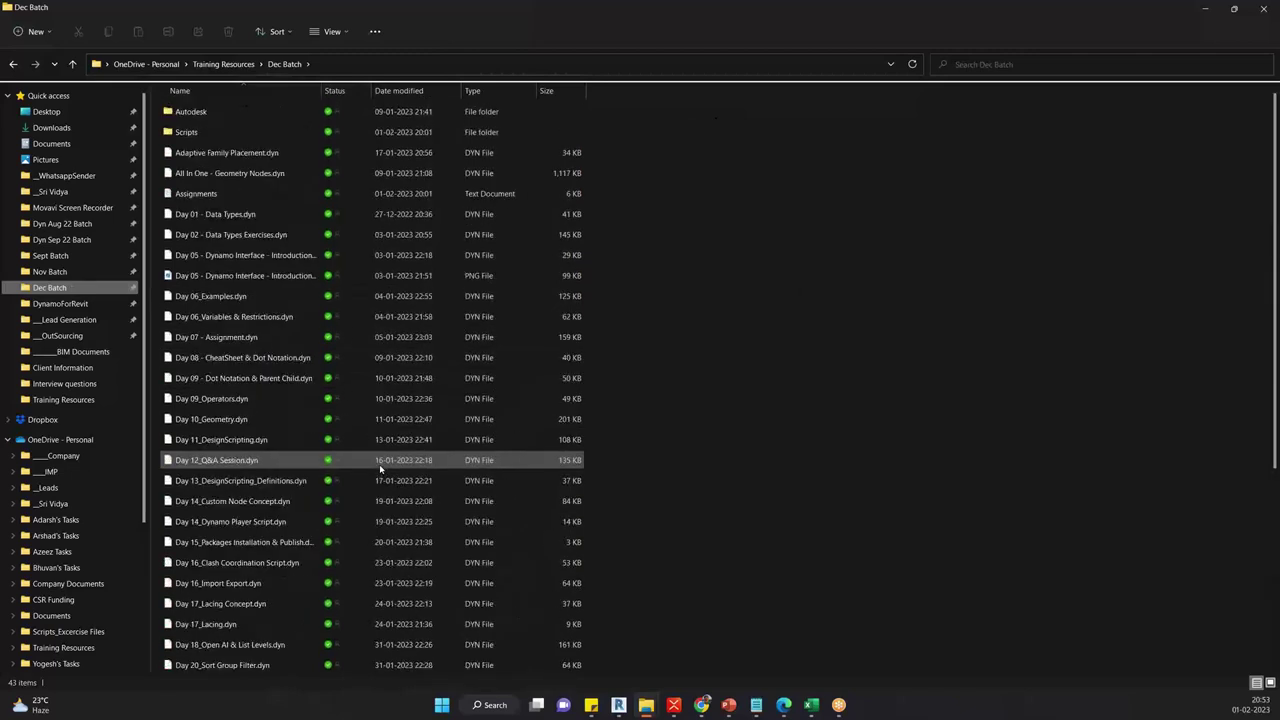
double_click(234, 134)
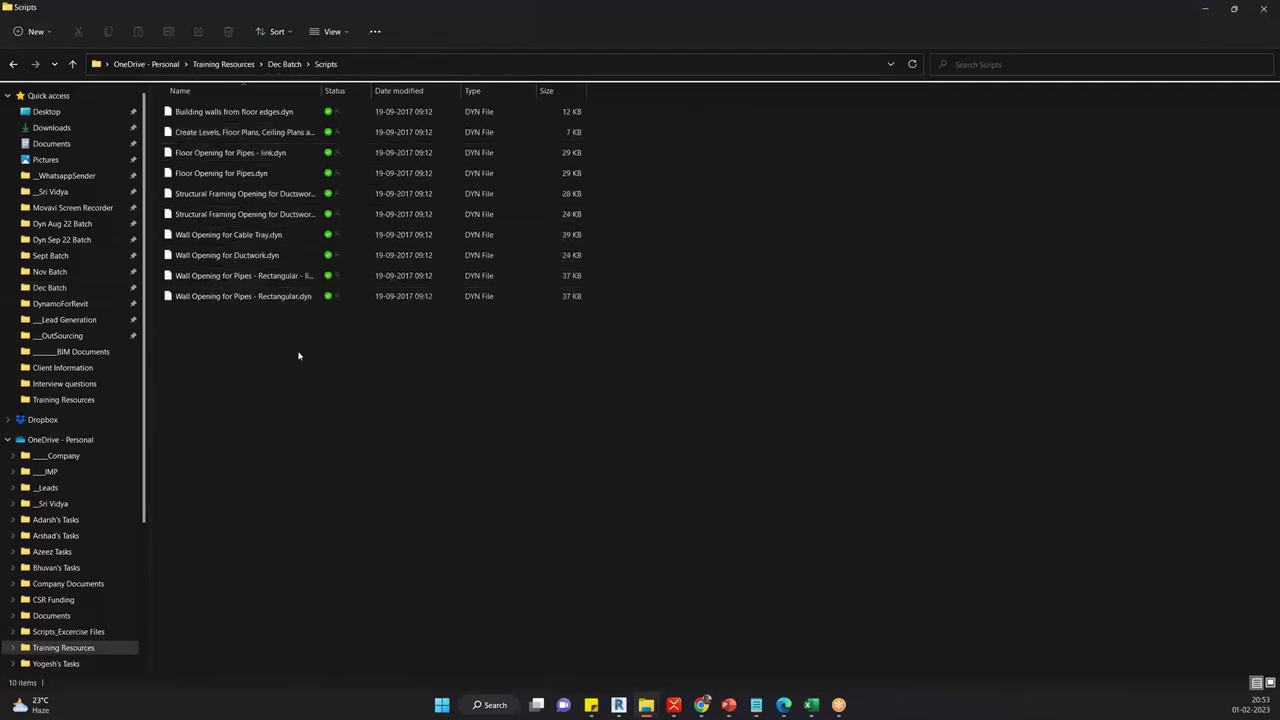
Return to the Dec Batch folder, look through the Assignments text file's exercise lists, and close the file.
left_click(284, 65)
double_click(215, 193)
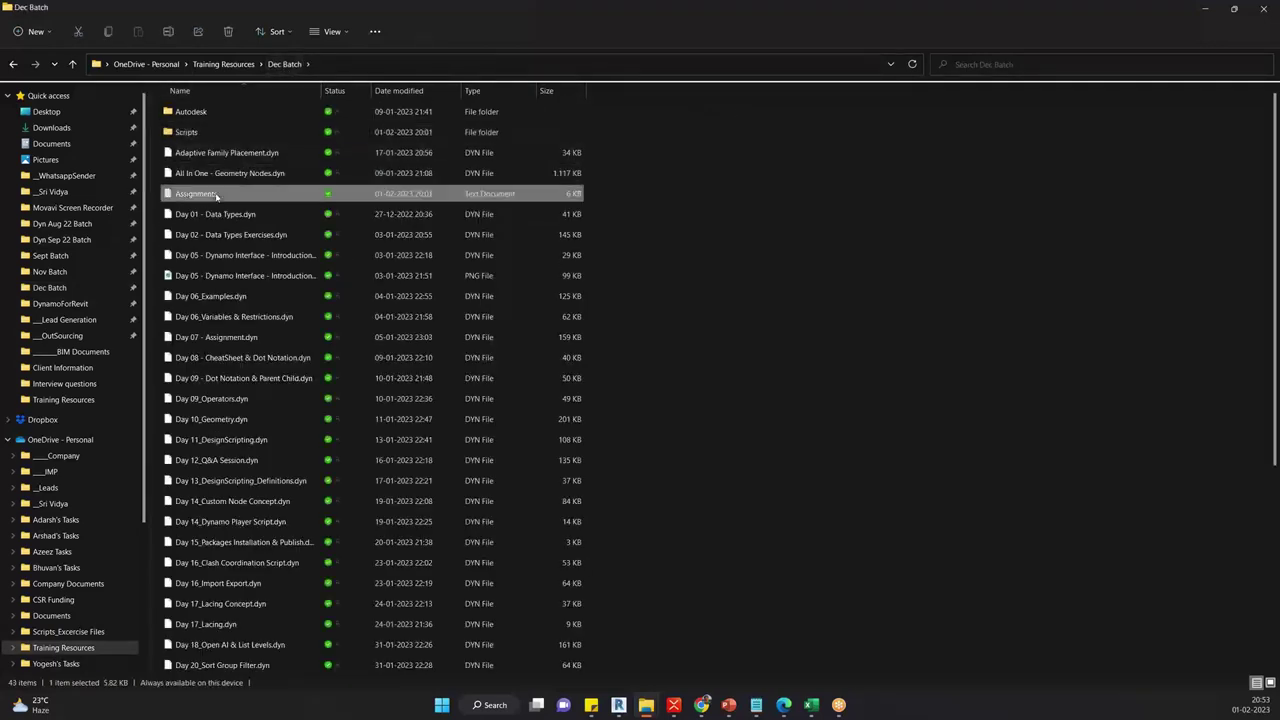
double_click(826, 107)
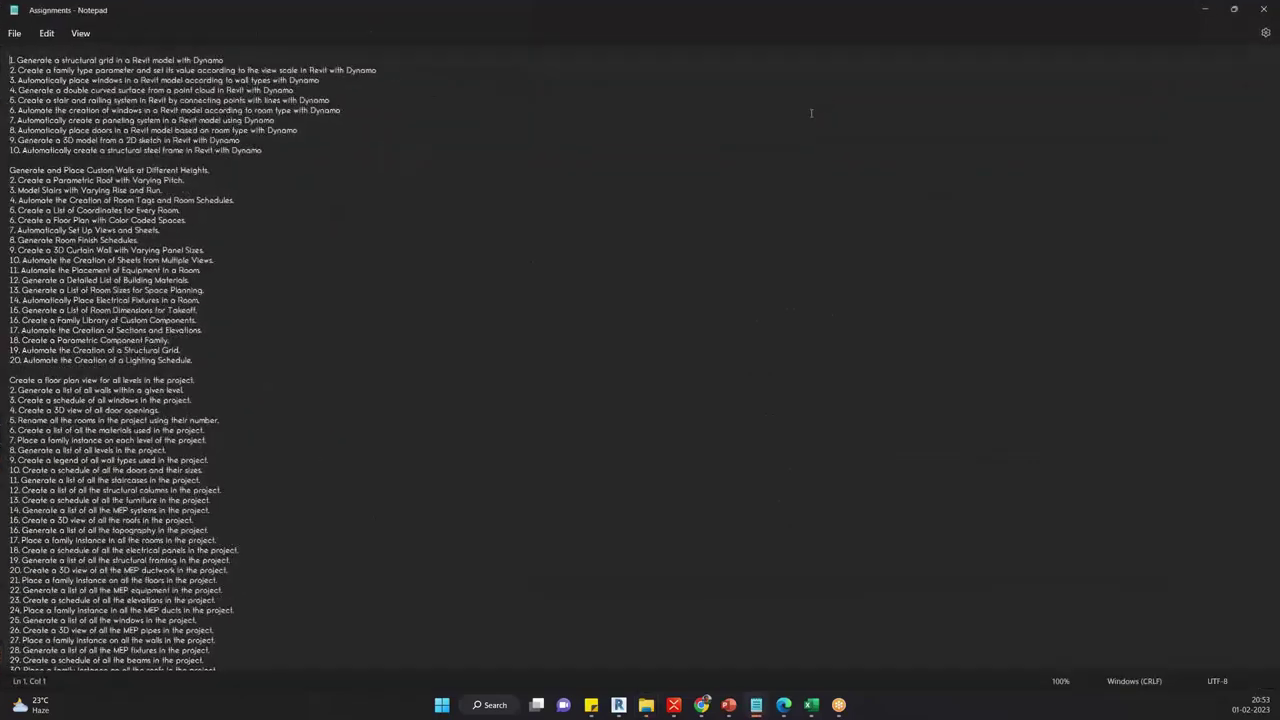
scroll(502, 305, "down", 20)
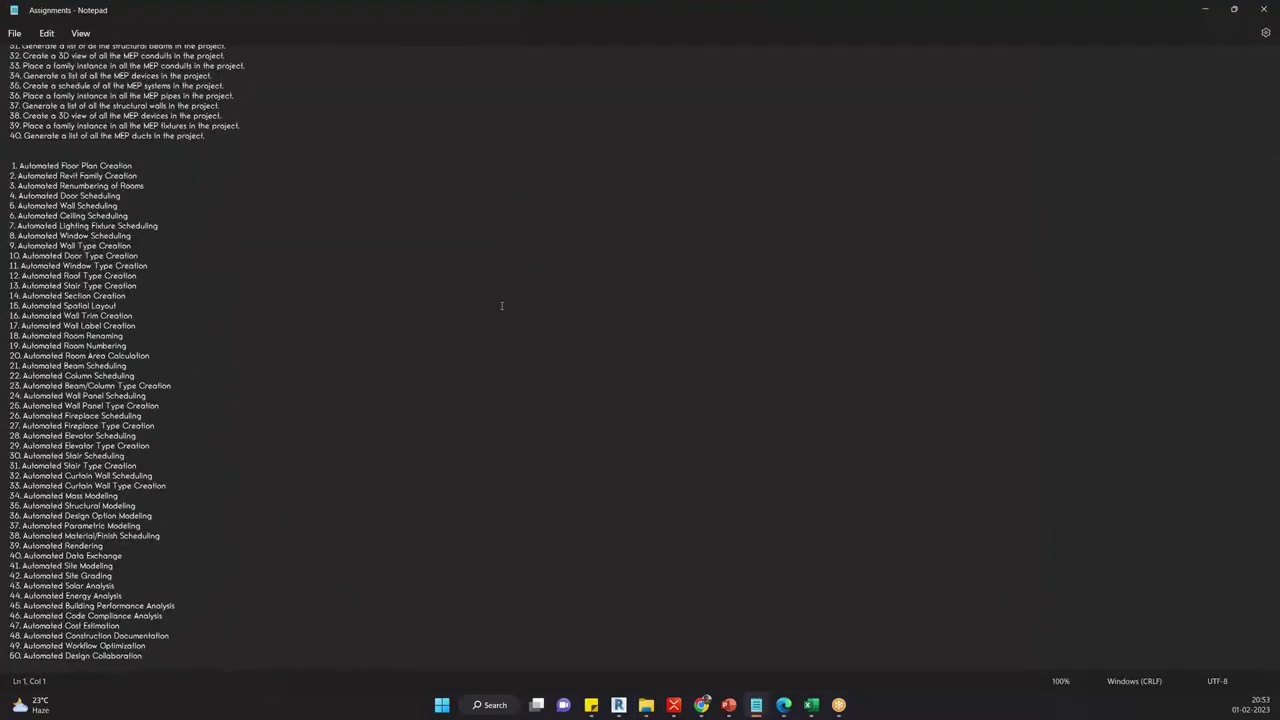
scroll(502, 305, "up", 19)
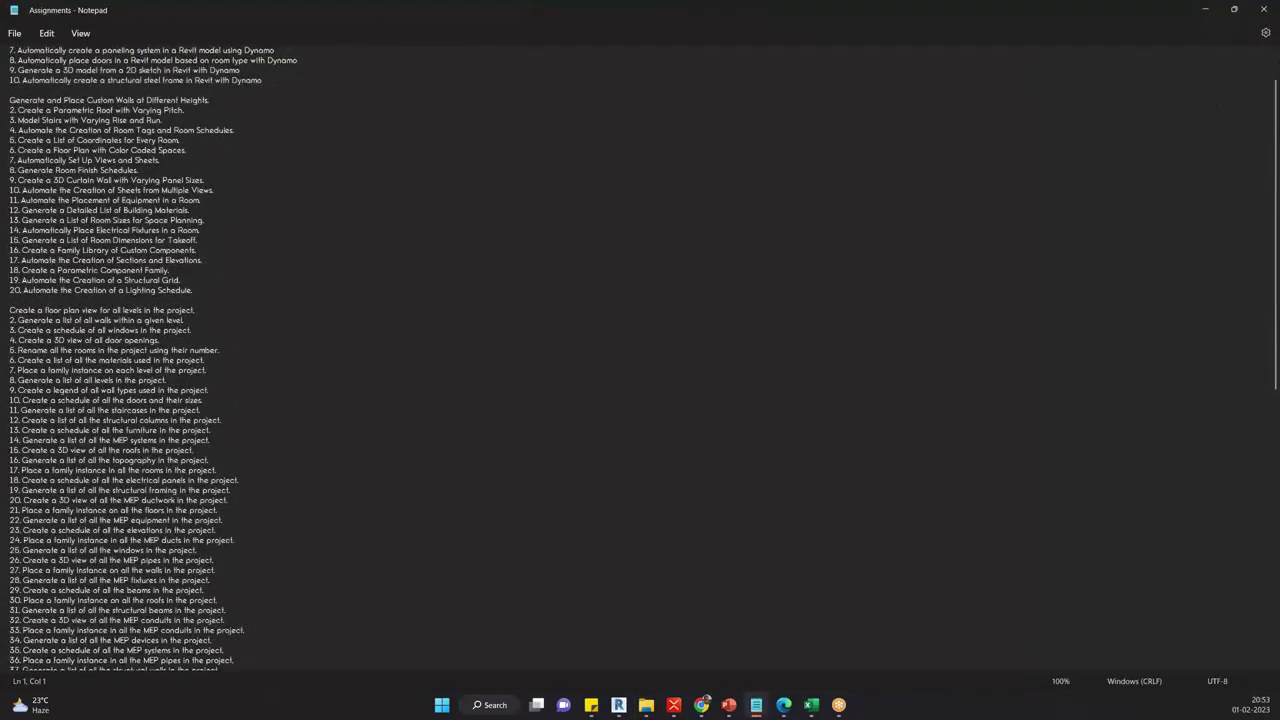
left_click(1263, 9)
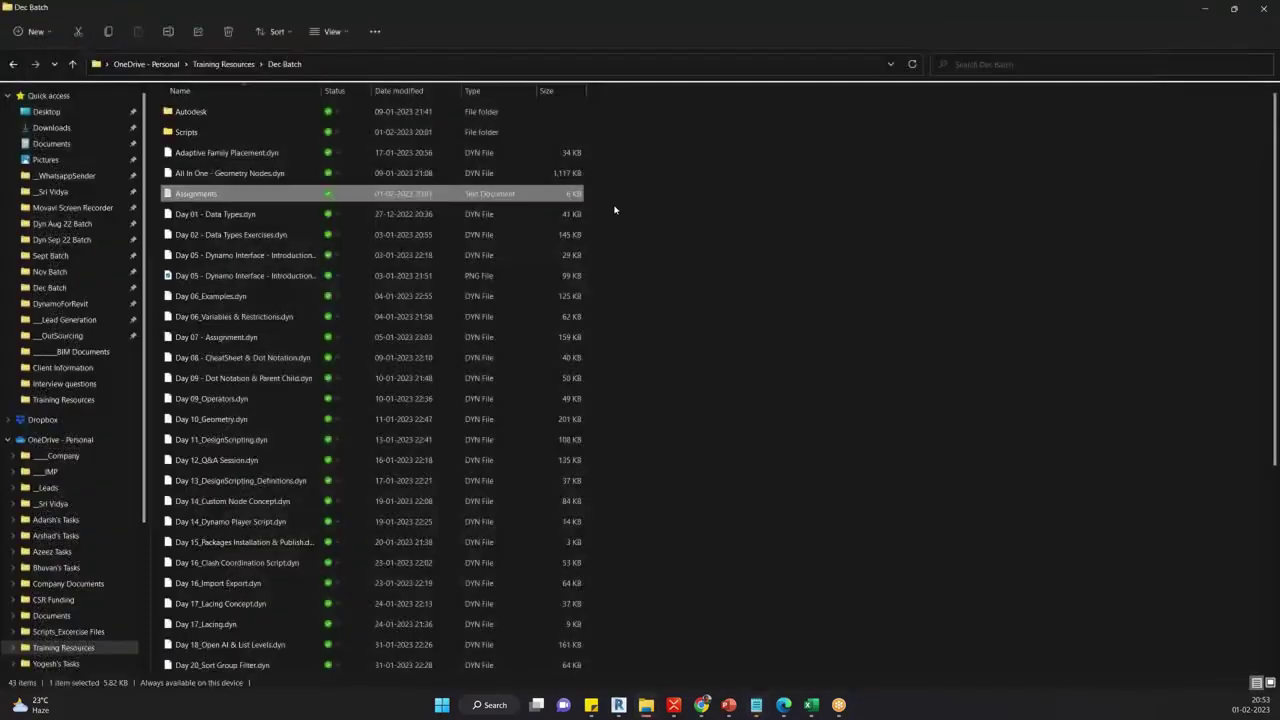
Minimize File Explorer and bring the whole Live Debate mind map back into view.
left_click(1205, 8)
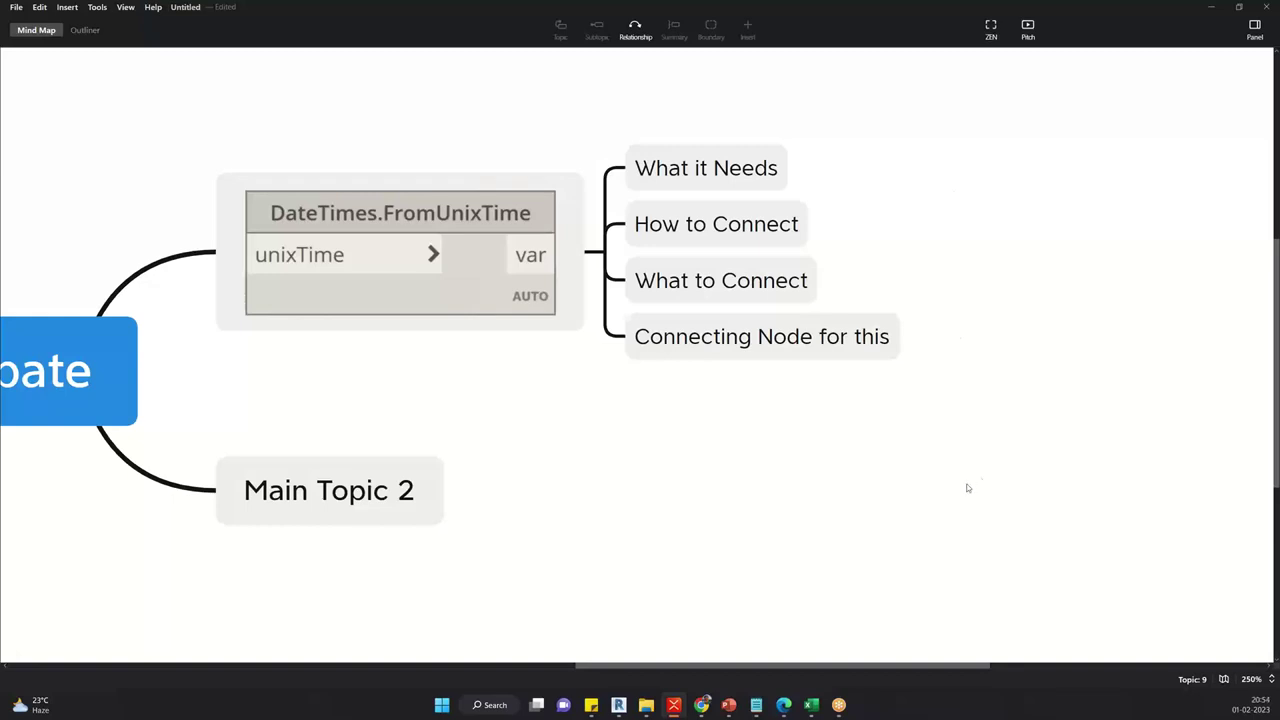
scroll(980, 475, "down", 2, "ctrl")
scroll(1025, 446, "down", 3)
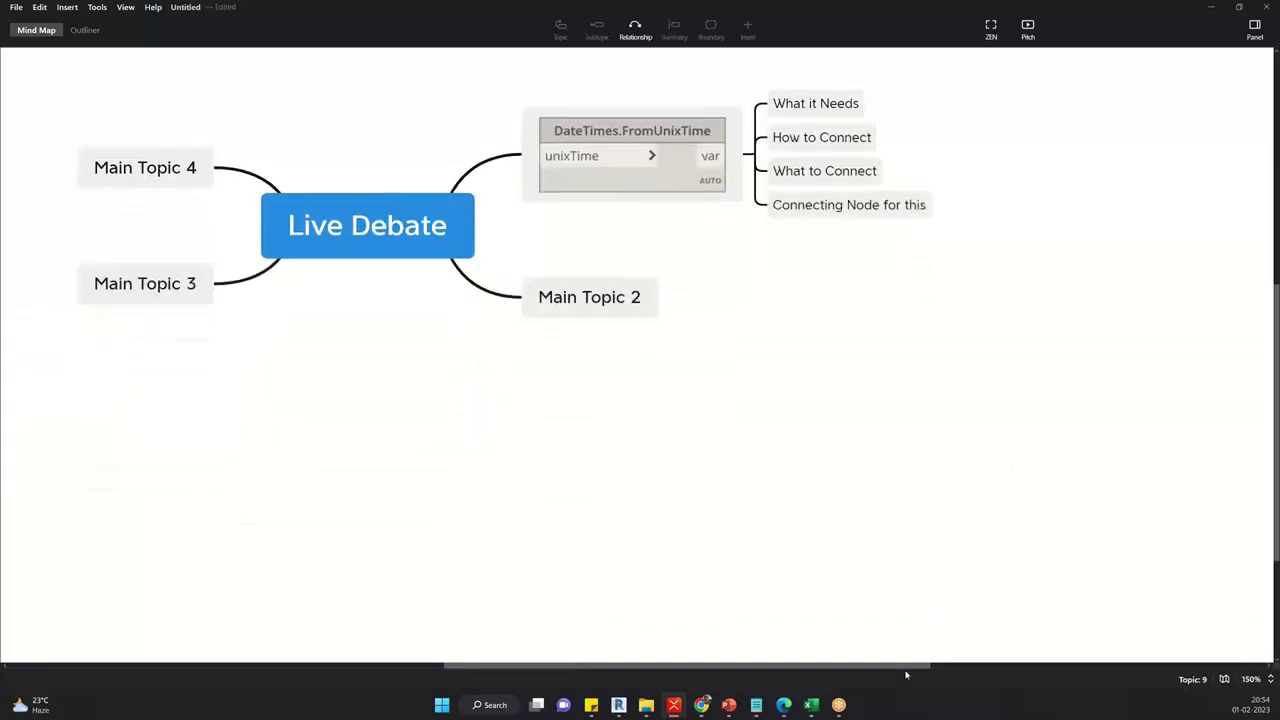
left_click_drag(902, 666, 788, 662)
scroll(1071, 507, "up", 2)
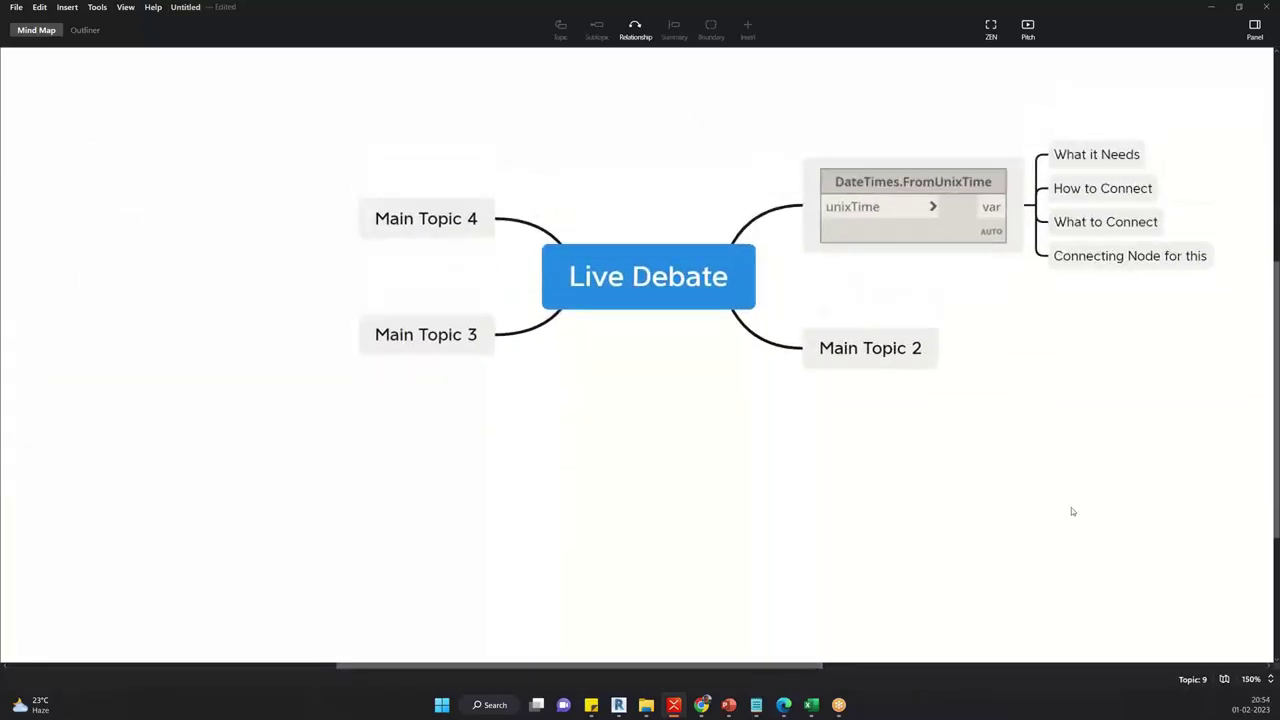